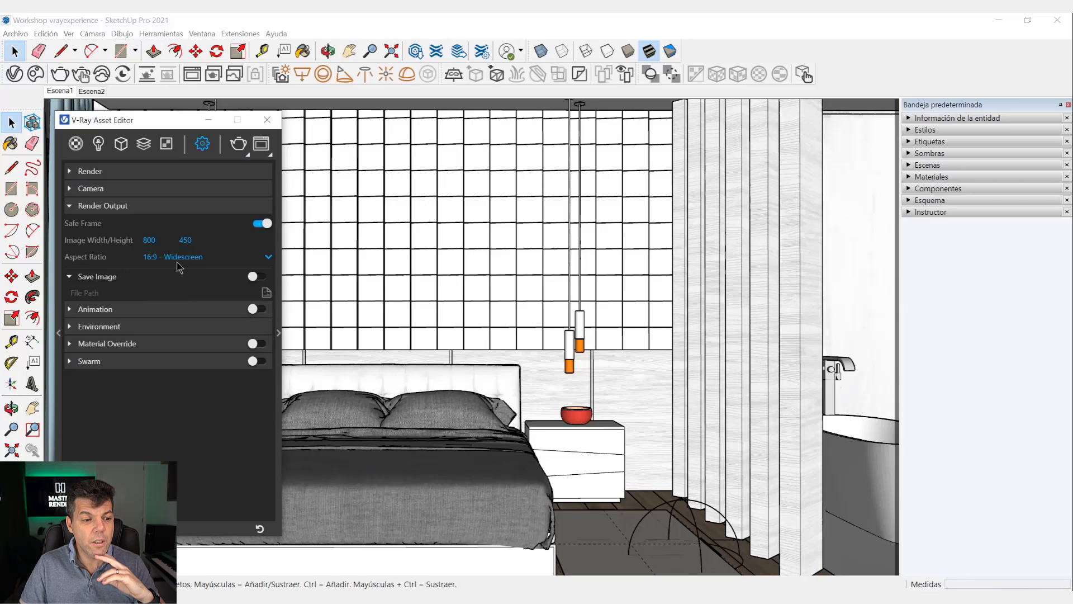
Set the render output image width to 1920 pixels with the 16:9 widescreen aspect ratio
left_click(154, 240)
left_click(195, 239)
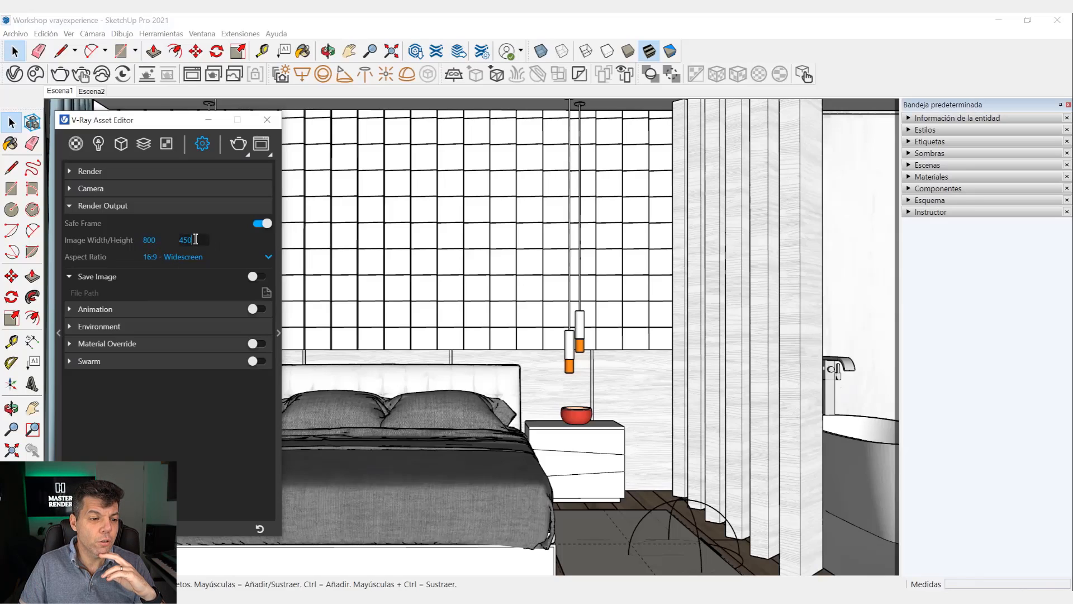
left_click(167, 224)
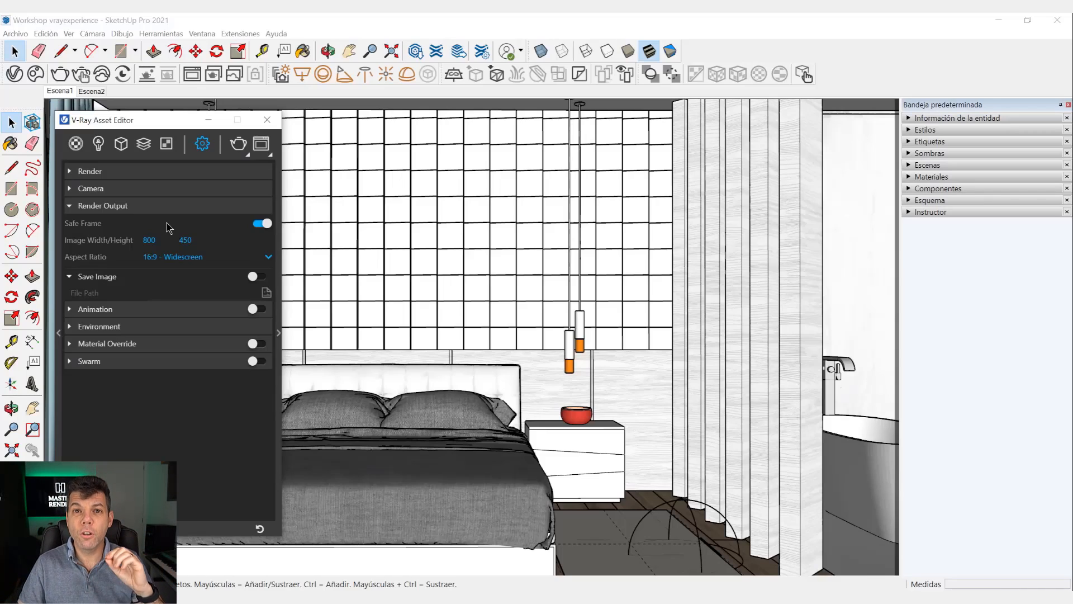
left_click(149, 240)
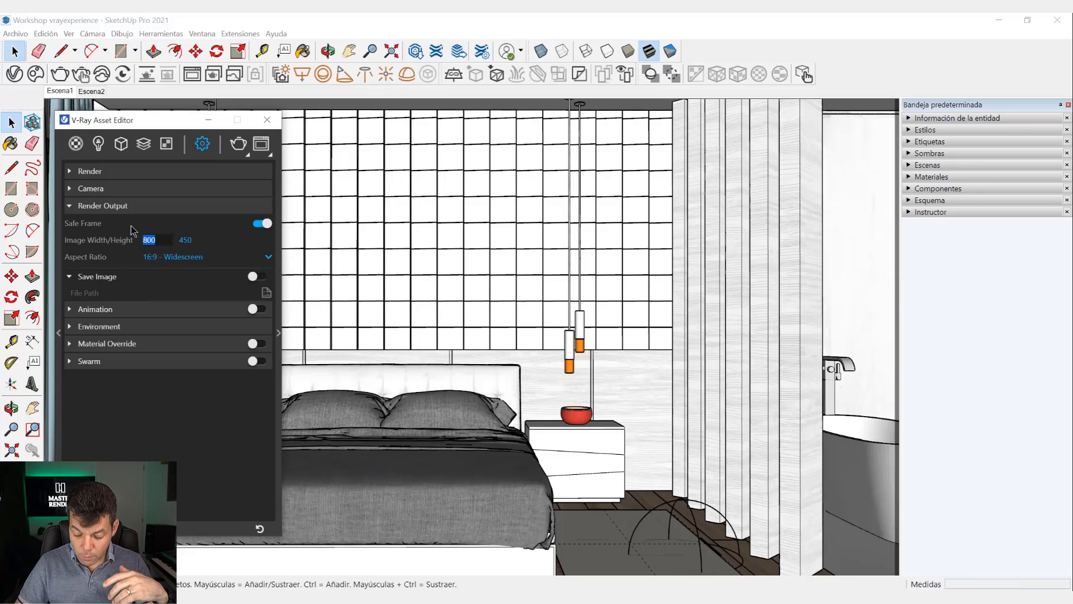
type("1920")
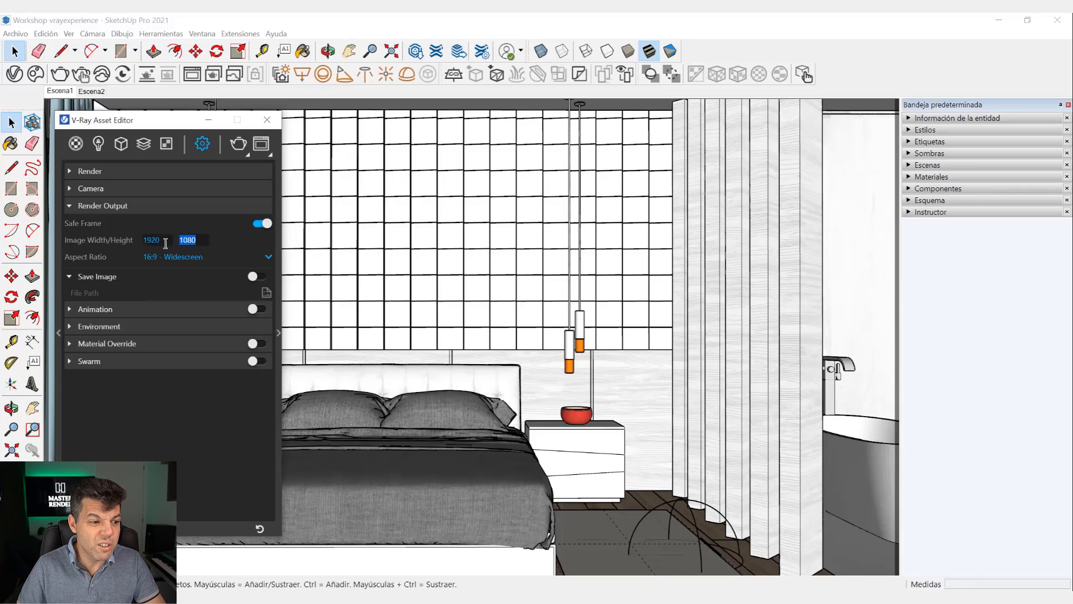
key("Return")
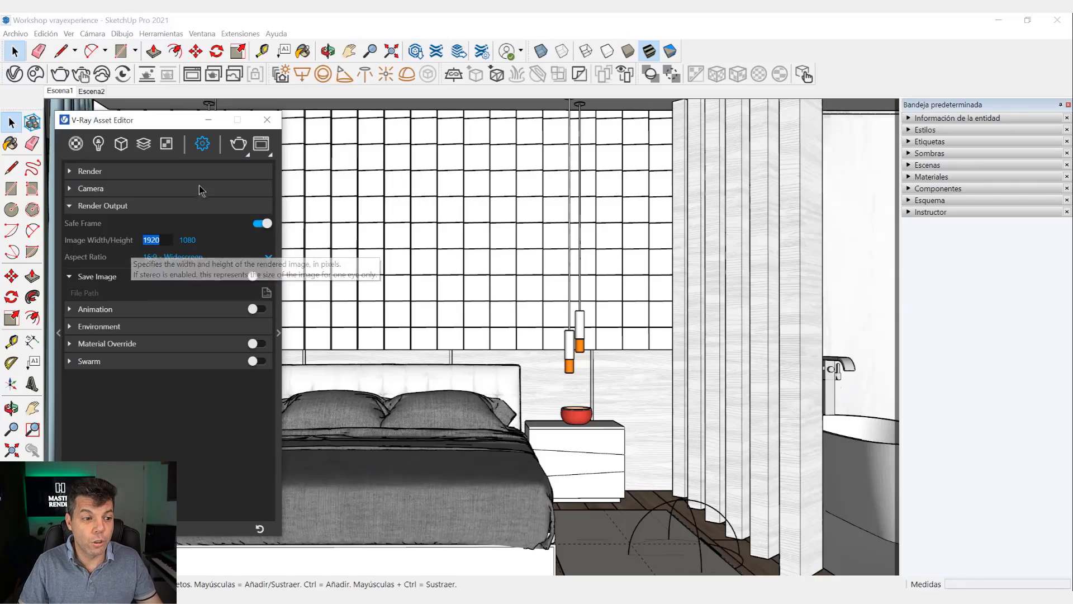
left_click(169, 215)
double_click(166, 241)
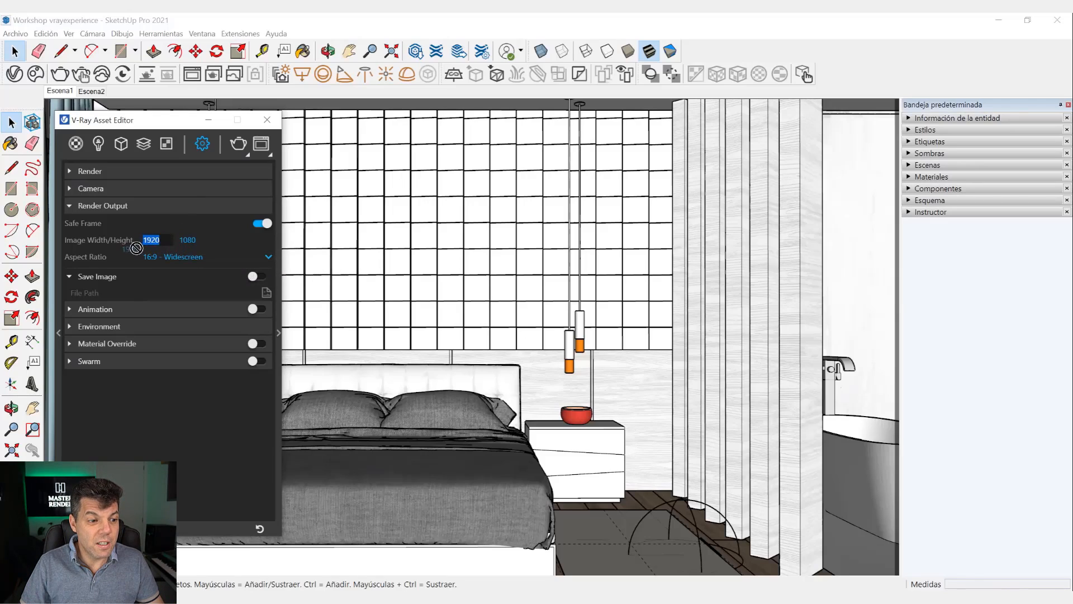
left_click(174, 239)
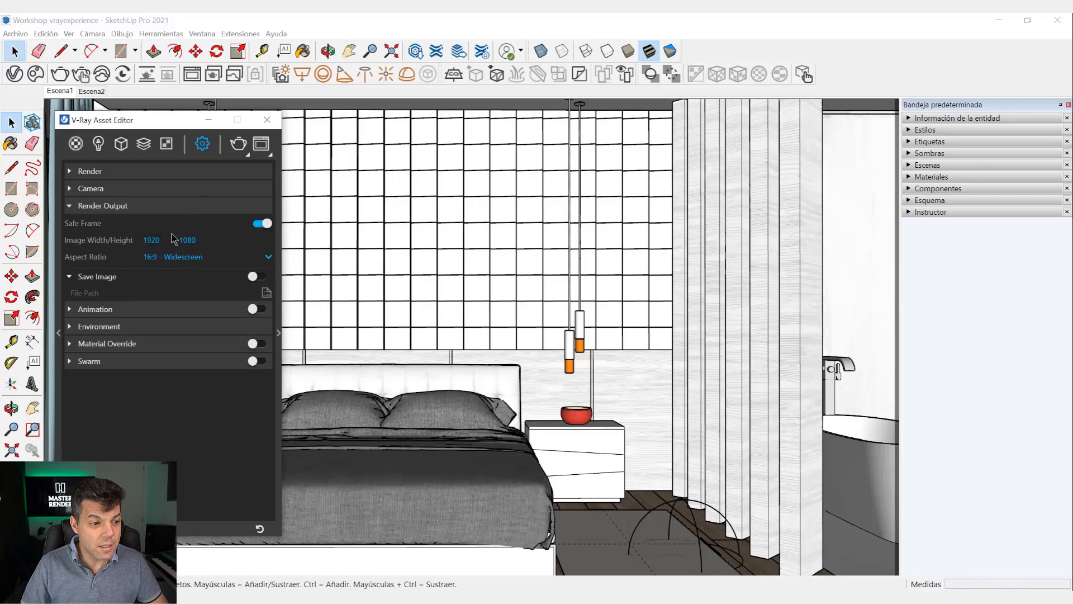
left_click_drag(203, 240, 139, 242)
left_click(169, 239)
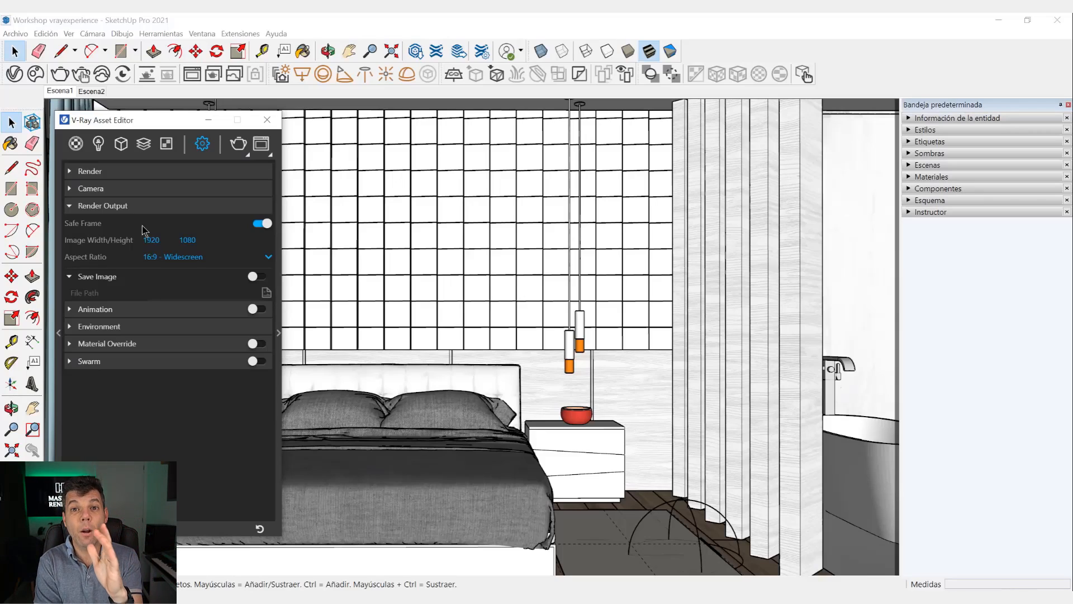
Set the render output image width to 3840 pixels with the 16:9 widescreen aspect ratio
left_click(151, 240)
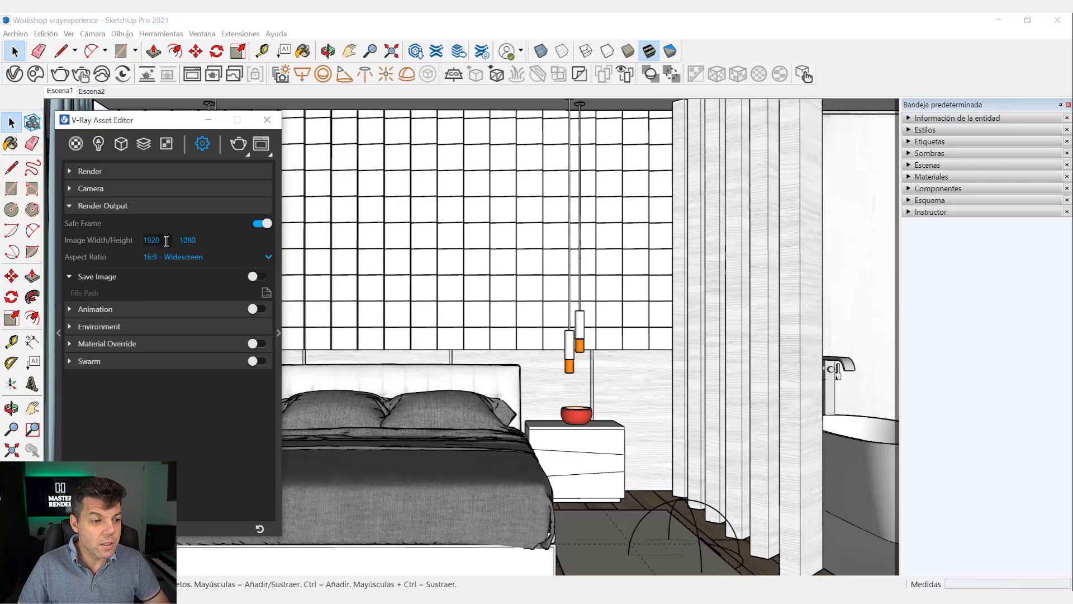
double_click(151, 240)
type("384")
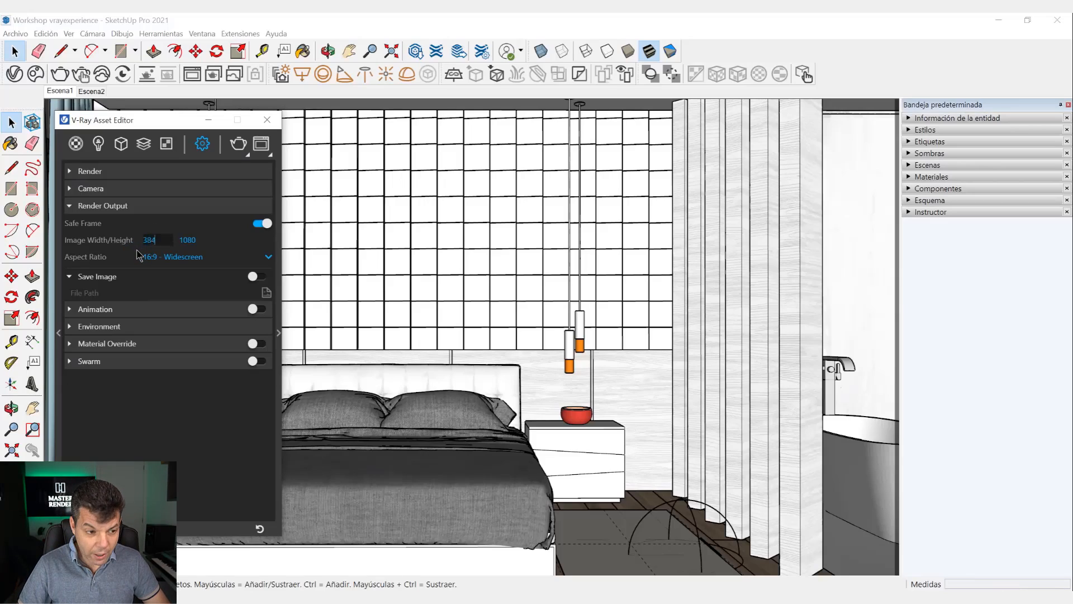
type("0")
left_click(190, 242)
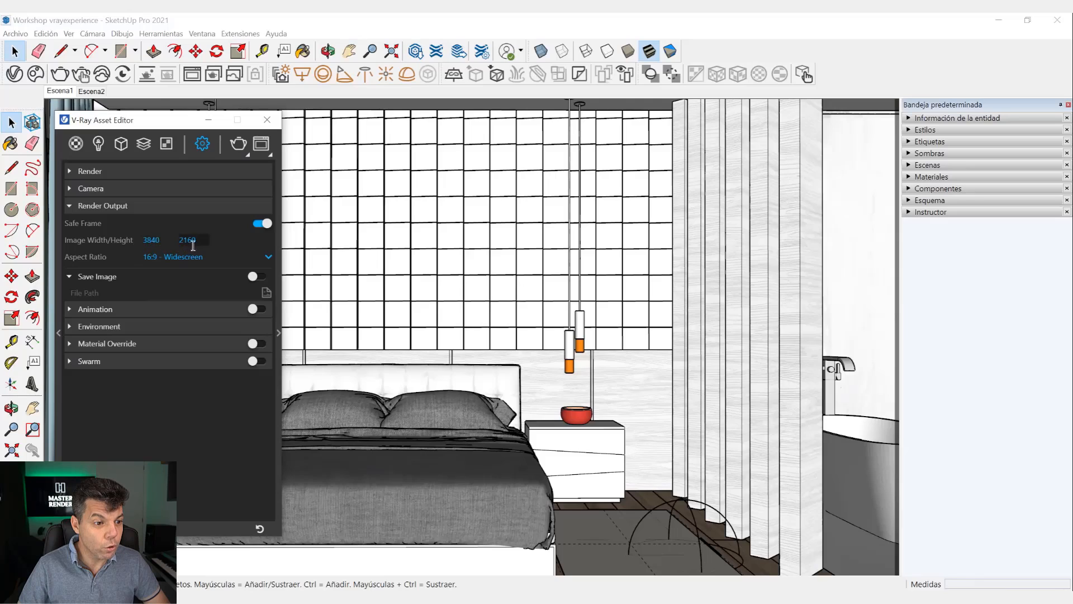
double_click(152, 241)
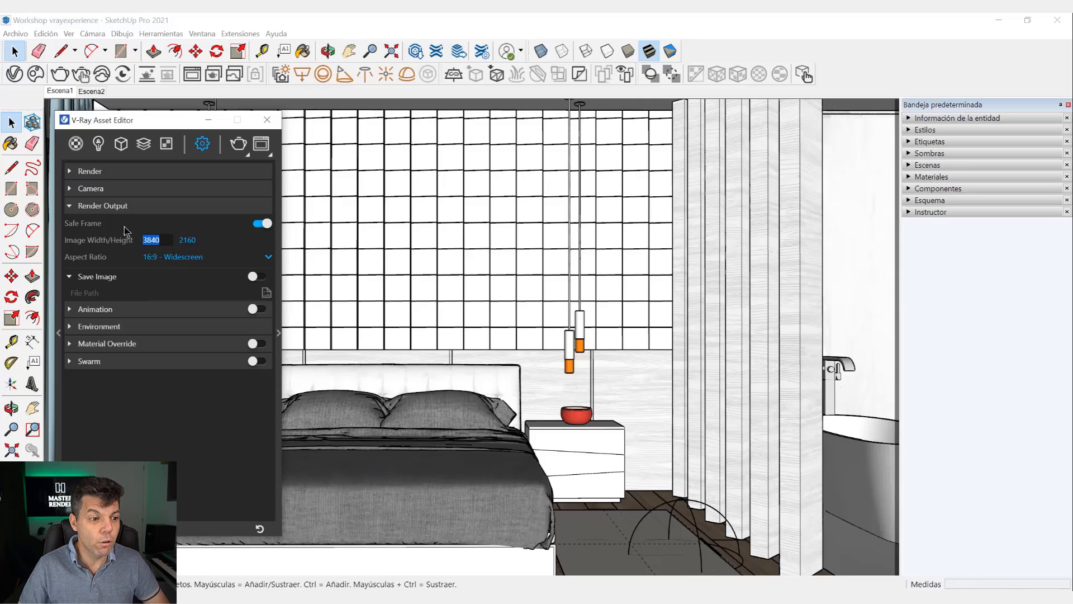
key("Return")
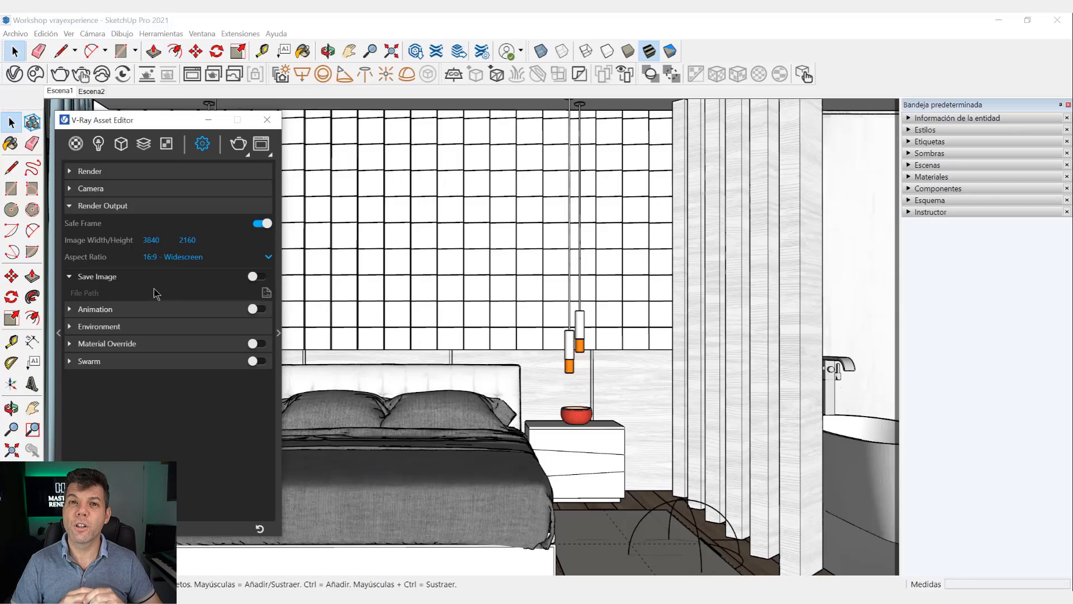
Set the render output aspect ratio to 4:3 - Picture and move the Asset Editor aside to expose the bedroom's safe frame
left_click(147, 259)
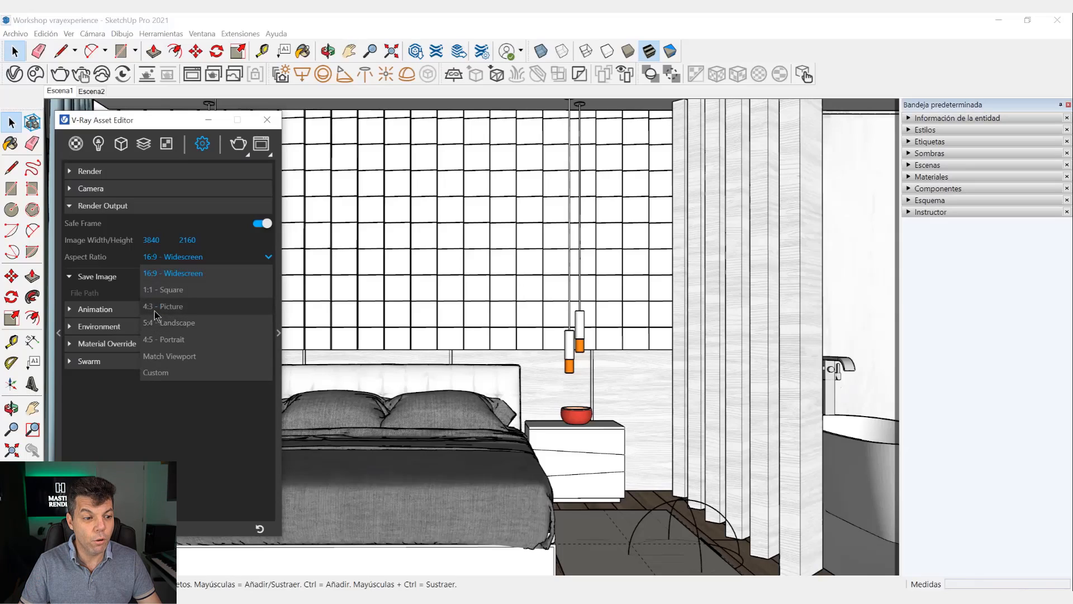
left_click(179, 307)
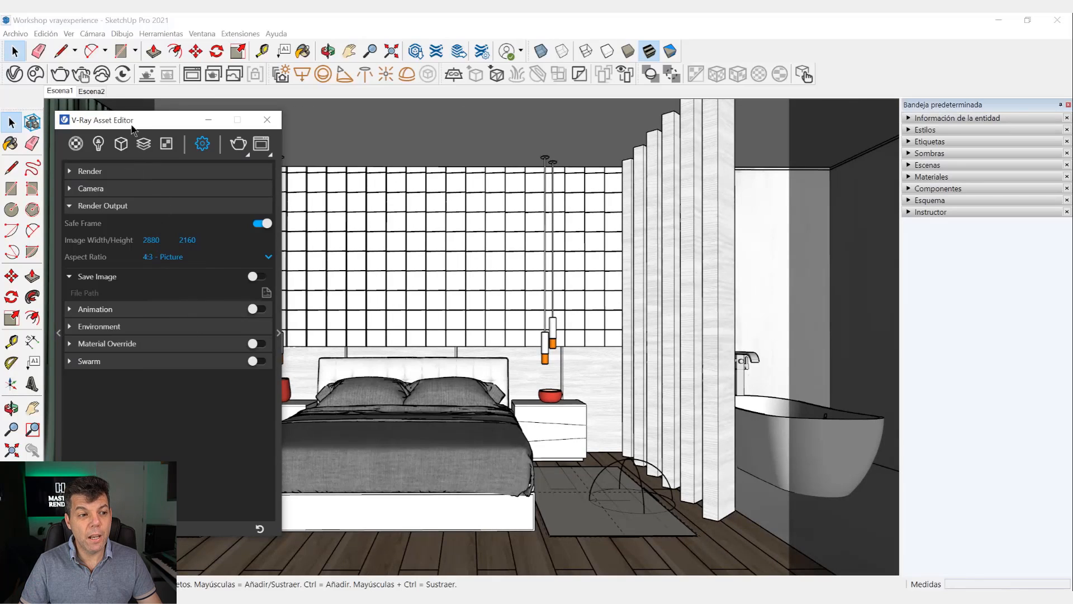
left_click_drag(134, 120, 926, 46)
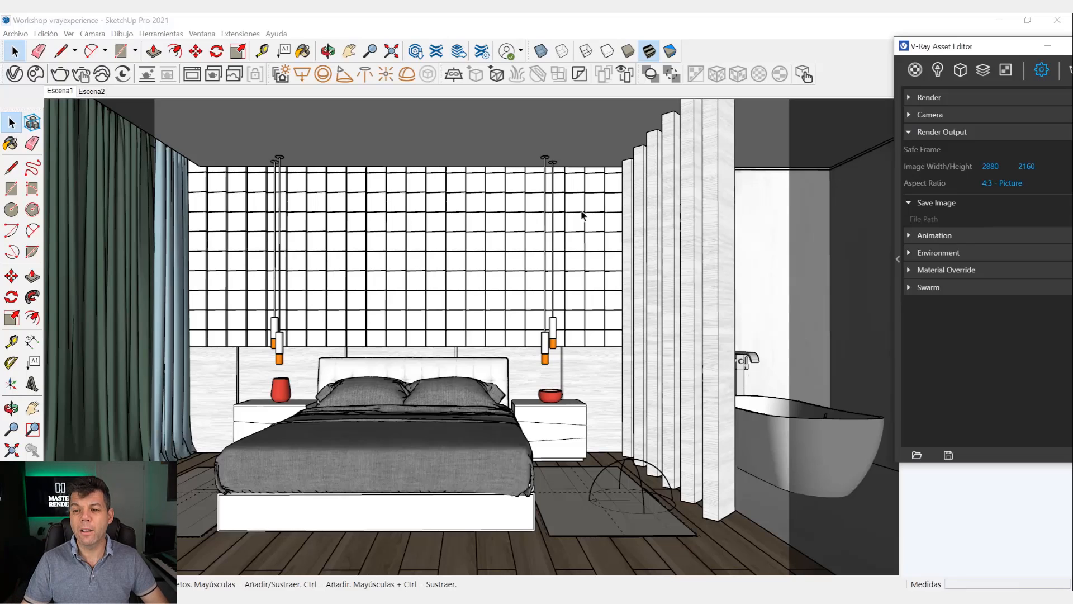
left_click_drag(944, 47, 906, 55)
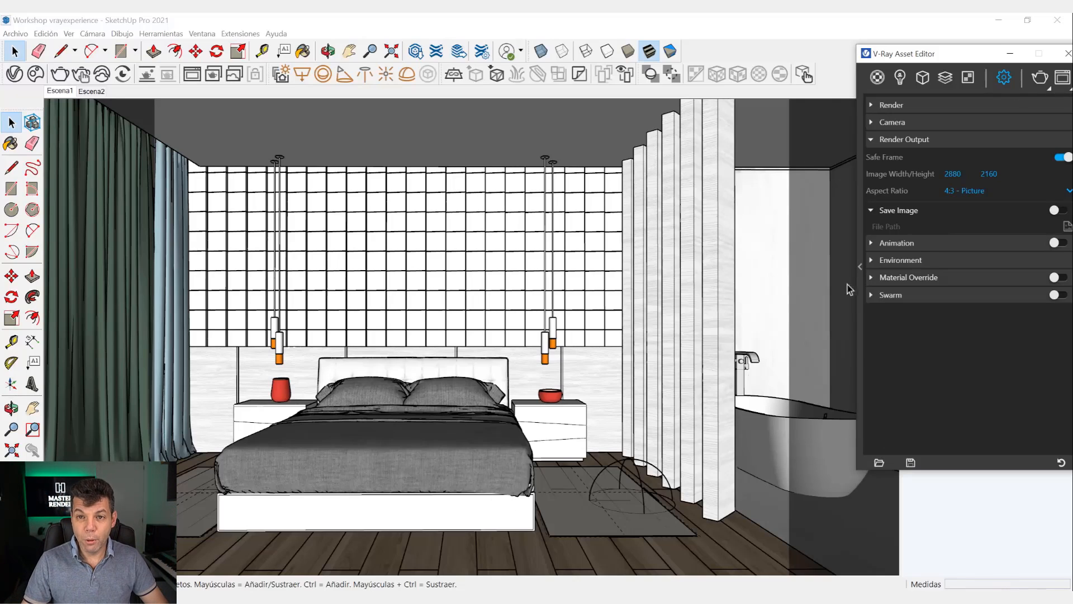
left_click_drag(955, 57, 761, 44)
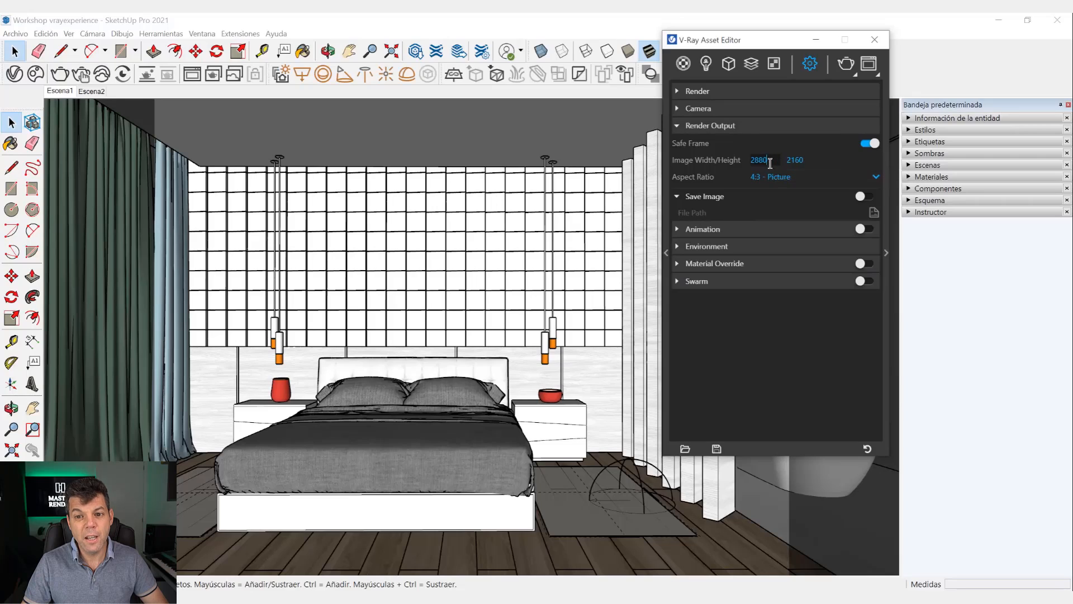
Set the 4:3 render output's image width to 2000 pixels
left_click(772, 161)
left_click_drag(805, 163, 744, 161)
type("2000")
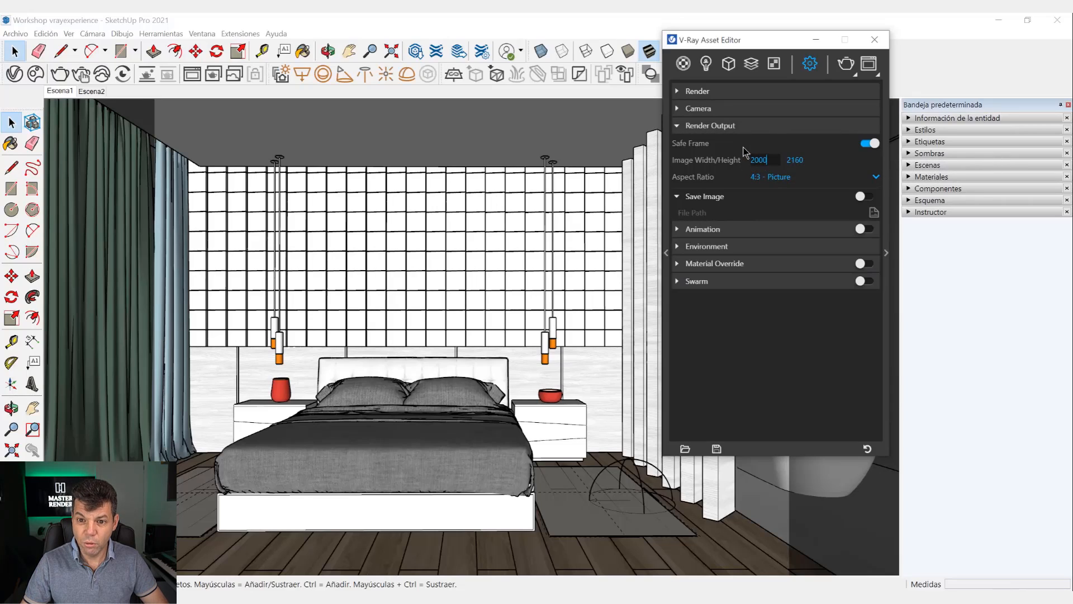
key("Return")
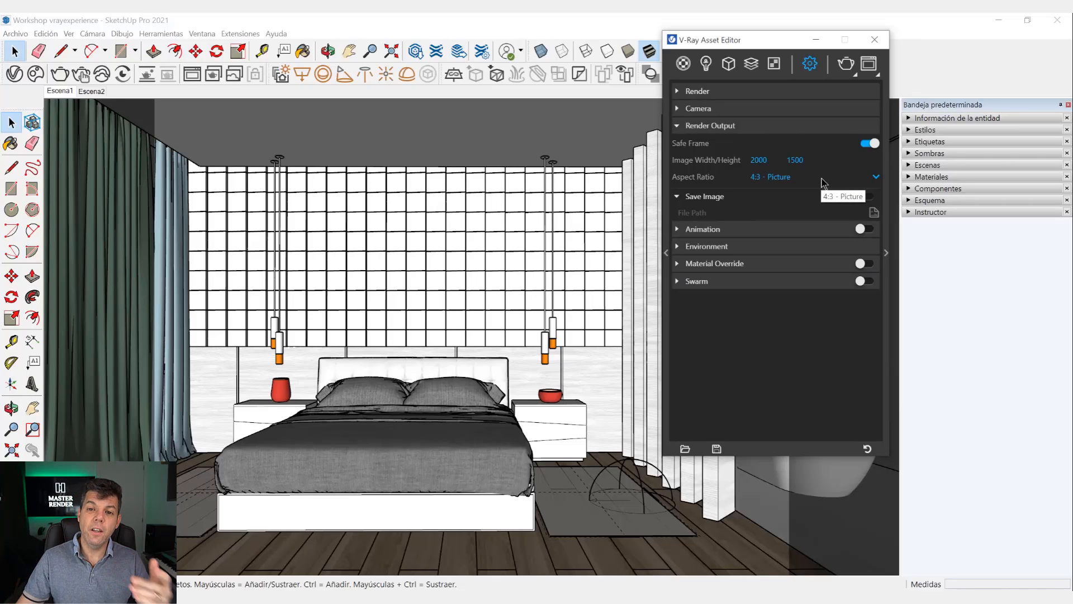
Move the Asset Editor clear of the bed and set the render output image width to 2500 pixels
left_click_drag(780, 37, 197, 106)
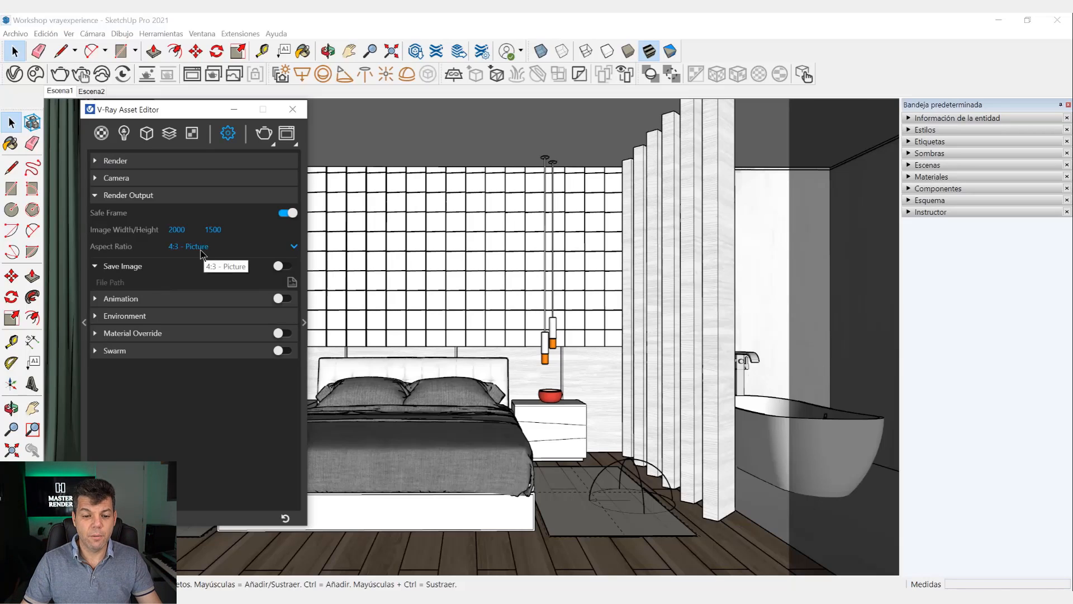
left_click_drag(181, 111, 913, 89)
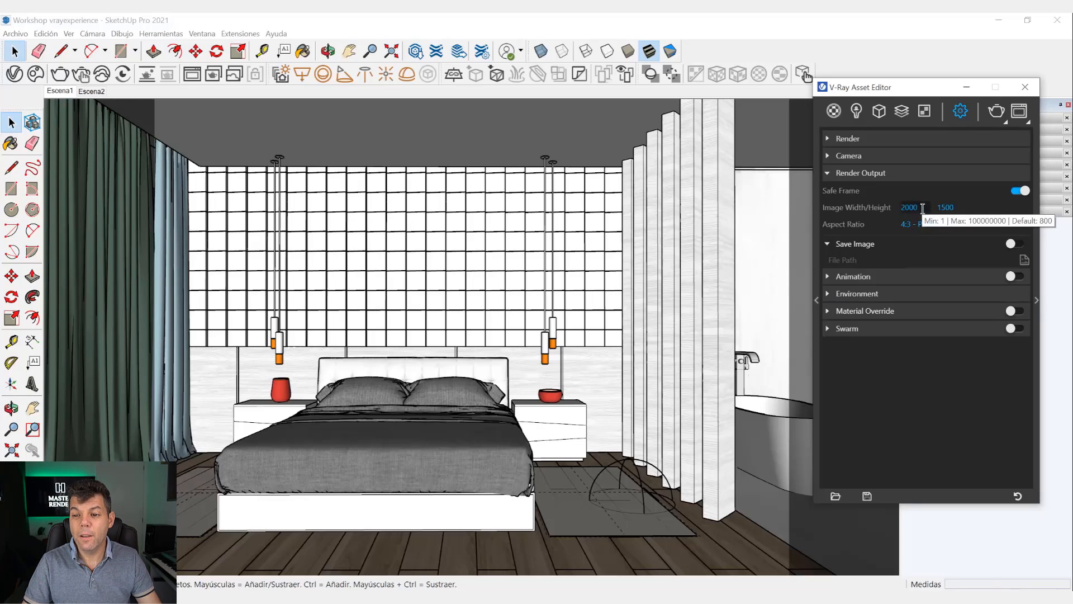
left_click_drag(923, 208, 899, 210)
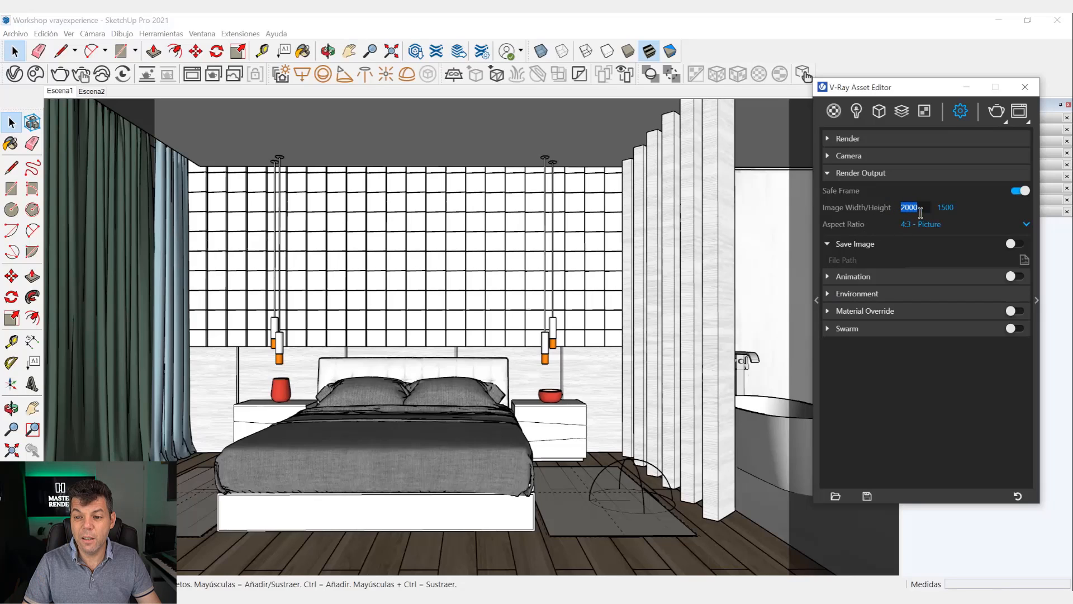
left_click(922, 211)
left_click_drag(922, 207, 894, 210)
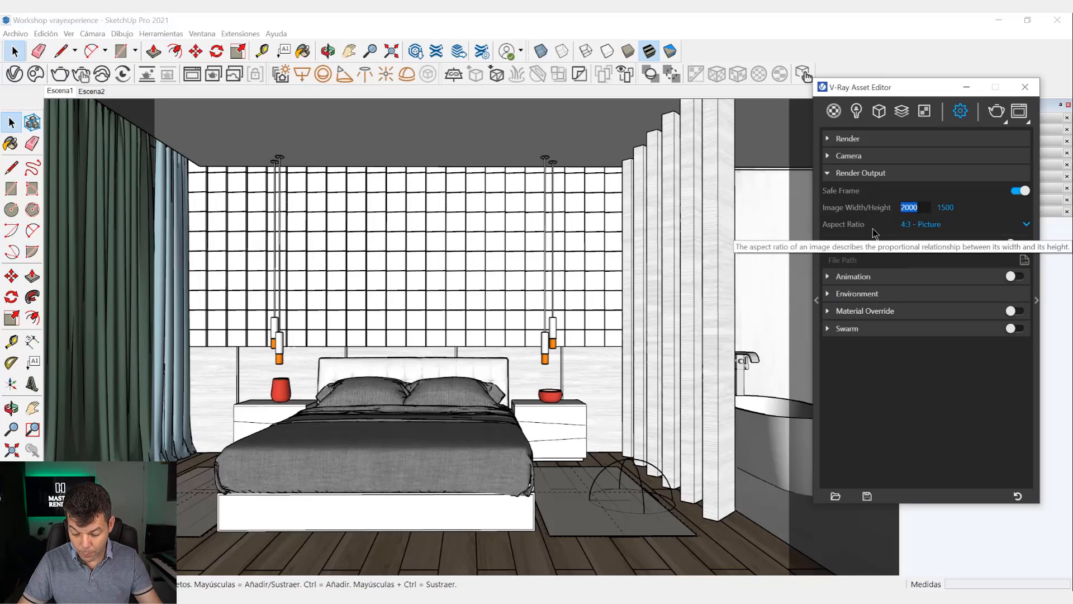
type("2500")
key("Return")
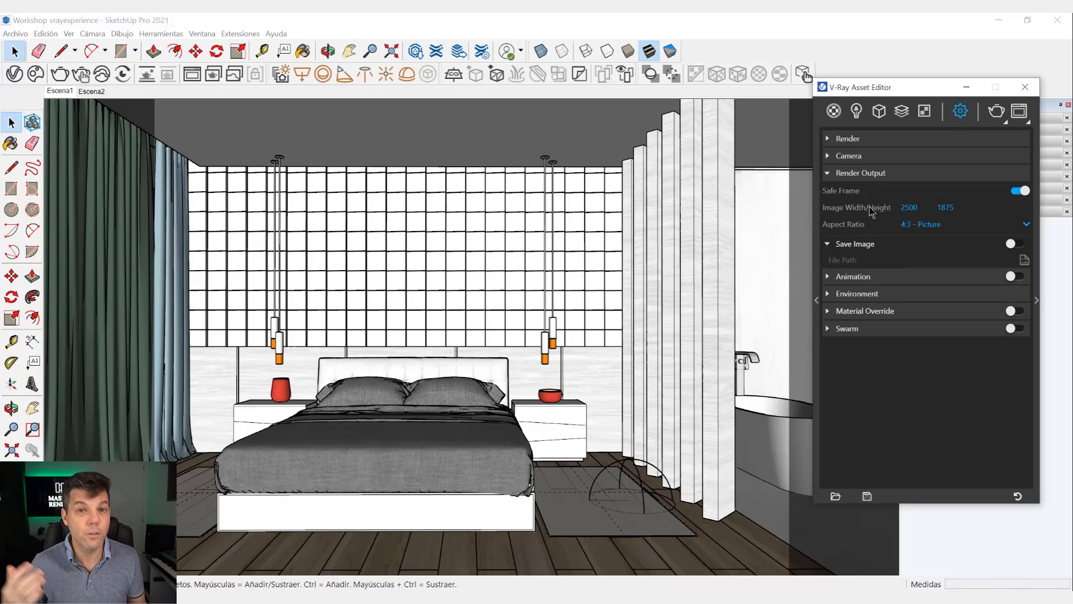
Try an image width of 1920 pixels for the 4:3 render output, and return the width to 2500 pixels
left_click(925, 208)
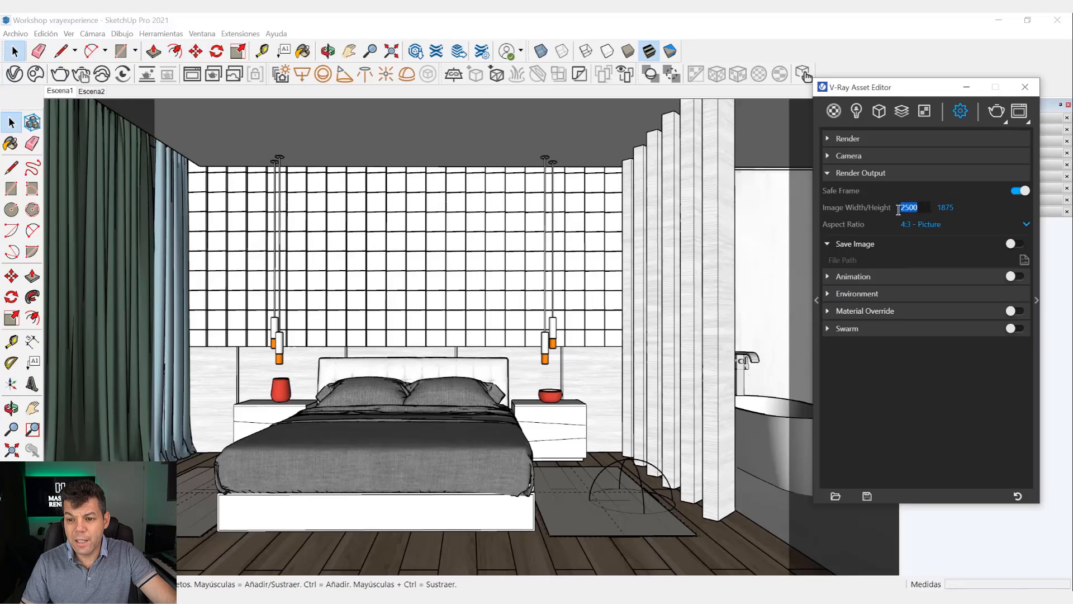
left_click(956, 208)
left_click(920, 208)
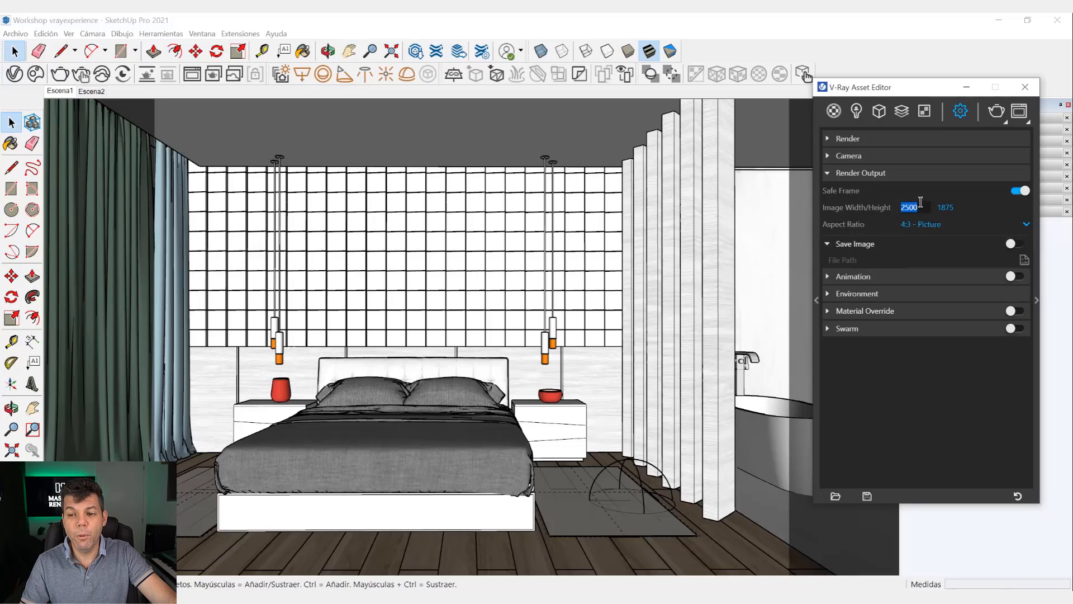
left_click(952, 212)
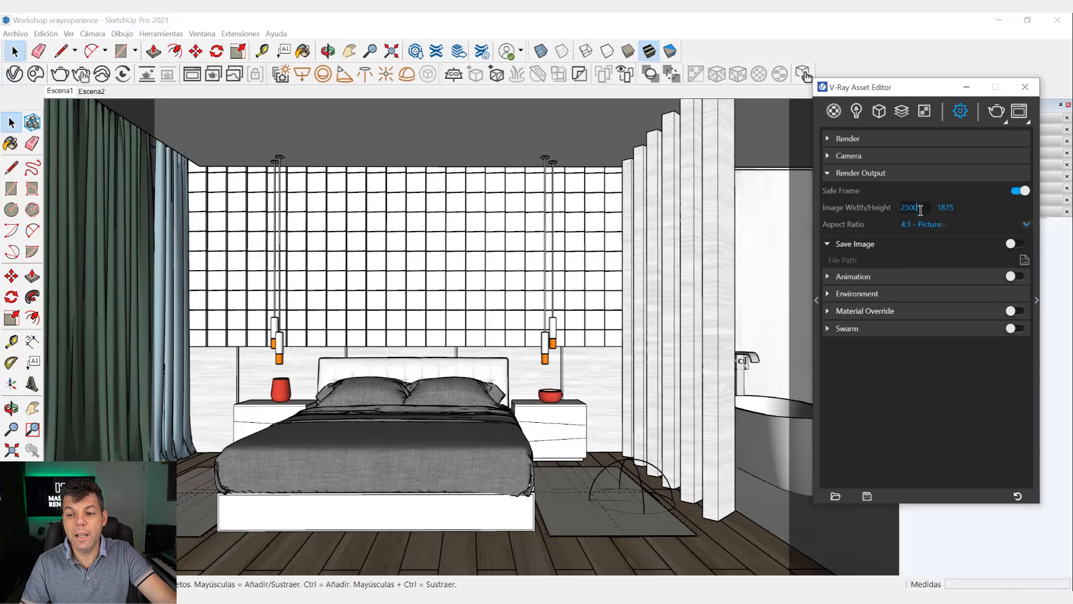
left_click(909, 208)
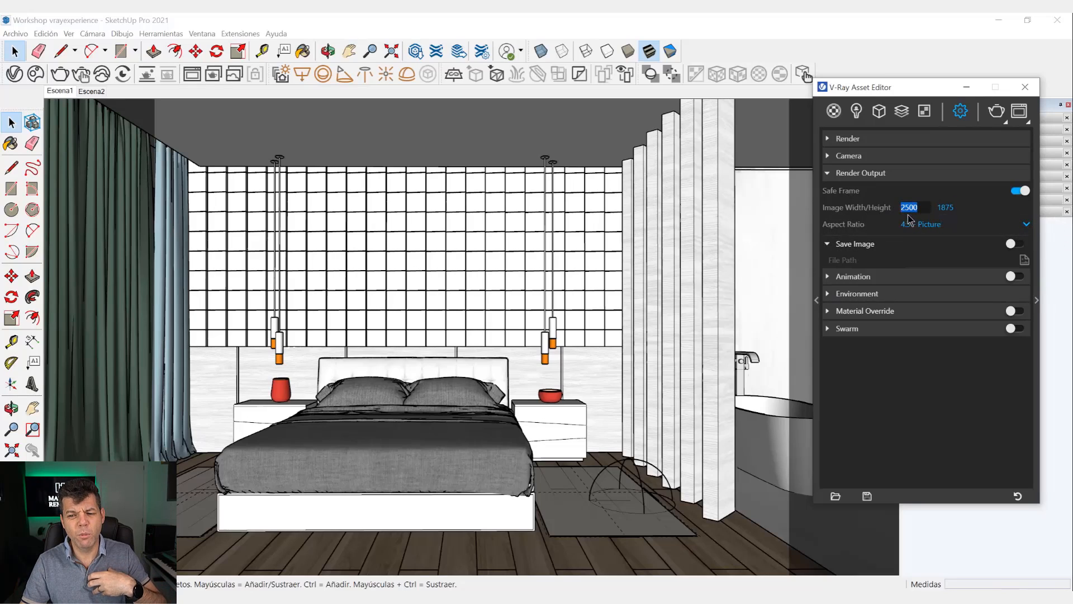
type("1920")
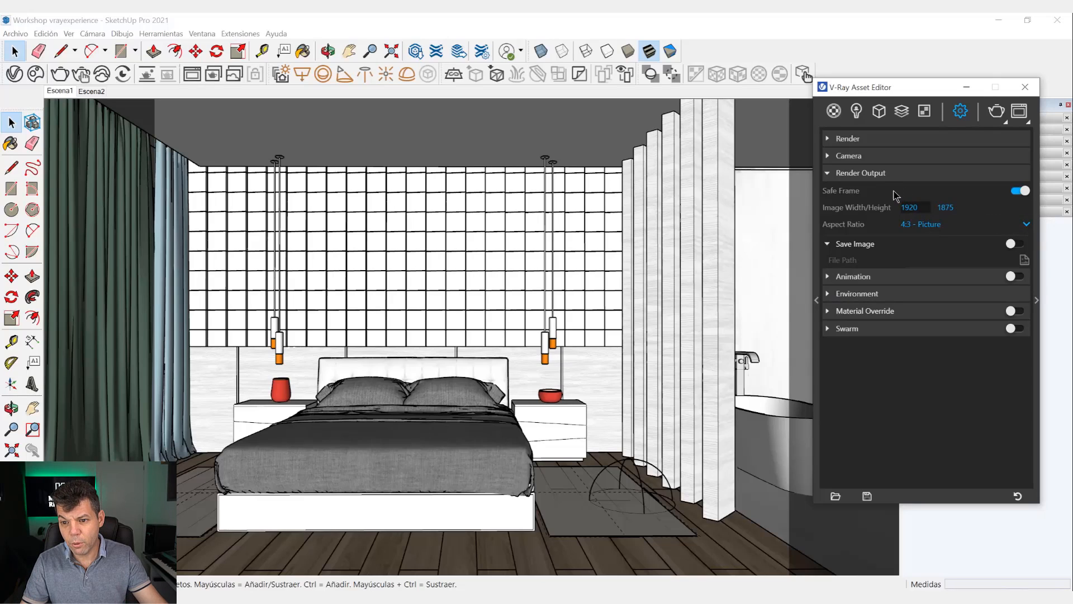
key("Return")
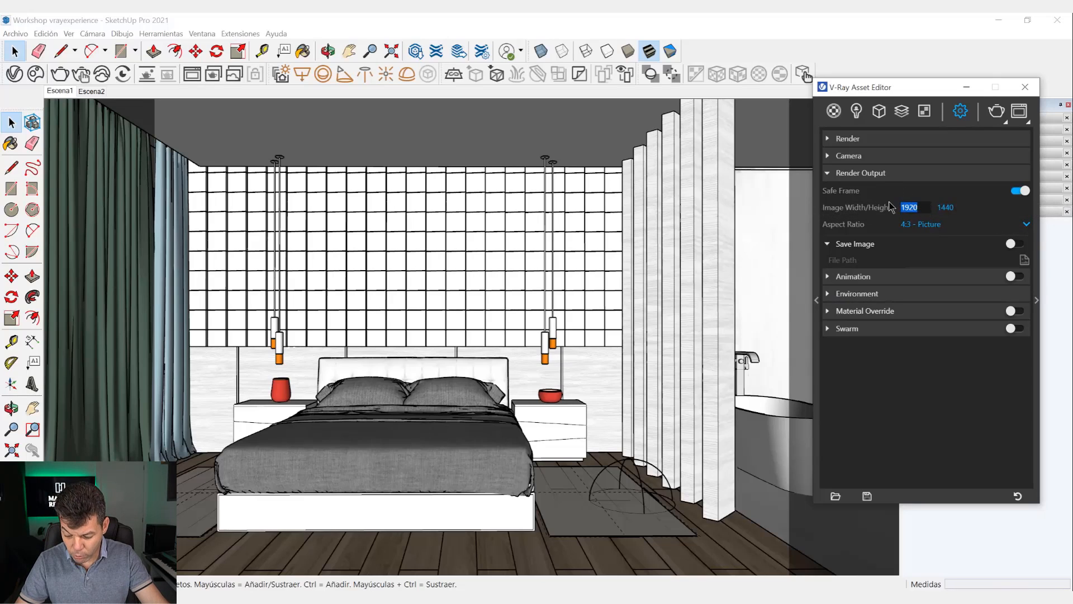
type("2500")
key("Return")
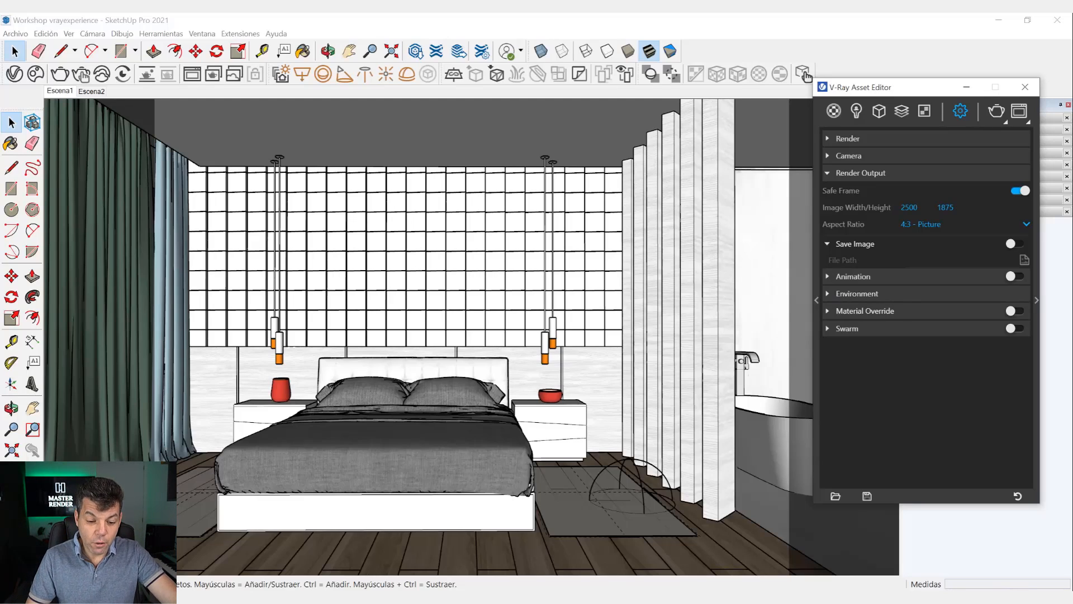
Switch to Photoshop and open the image size settings of the ALPHAVILE 02.jpg render
mouse_move(481, 600)
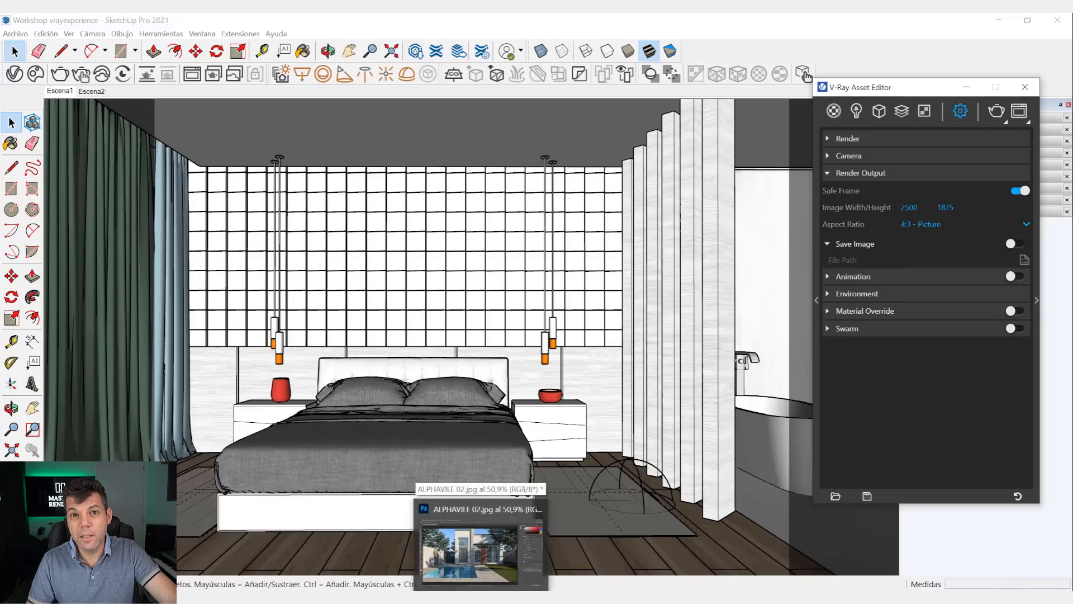
left_click(470, 553)
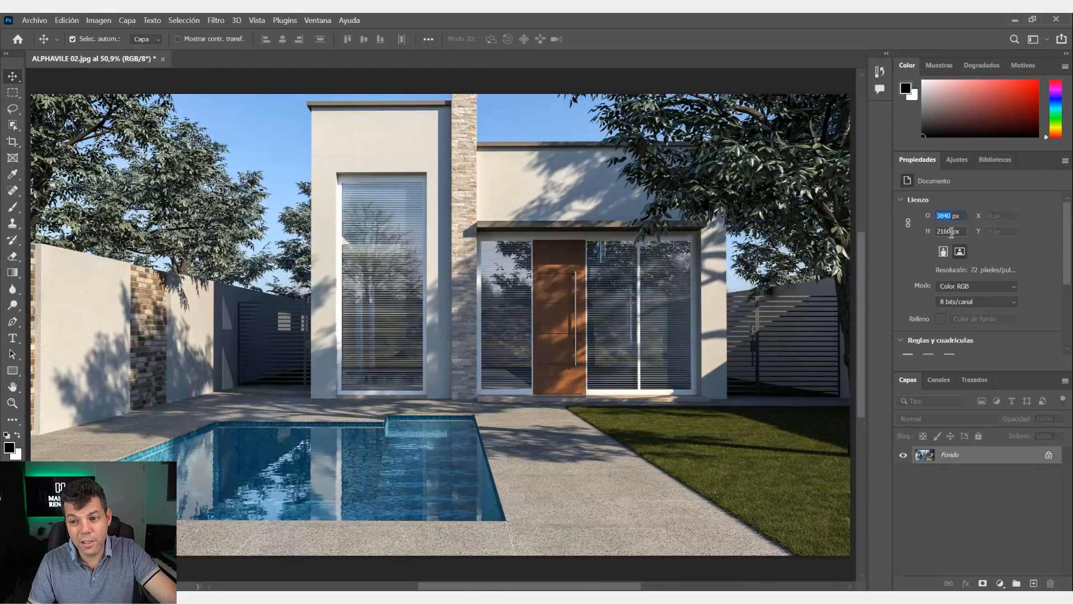
left_click_drag(954, 231, 930, 231)
left_click(96, 22)
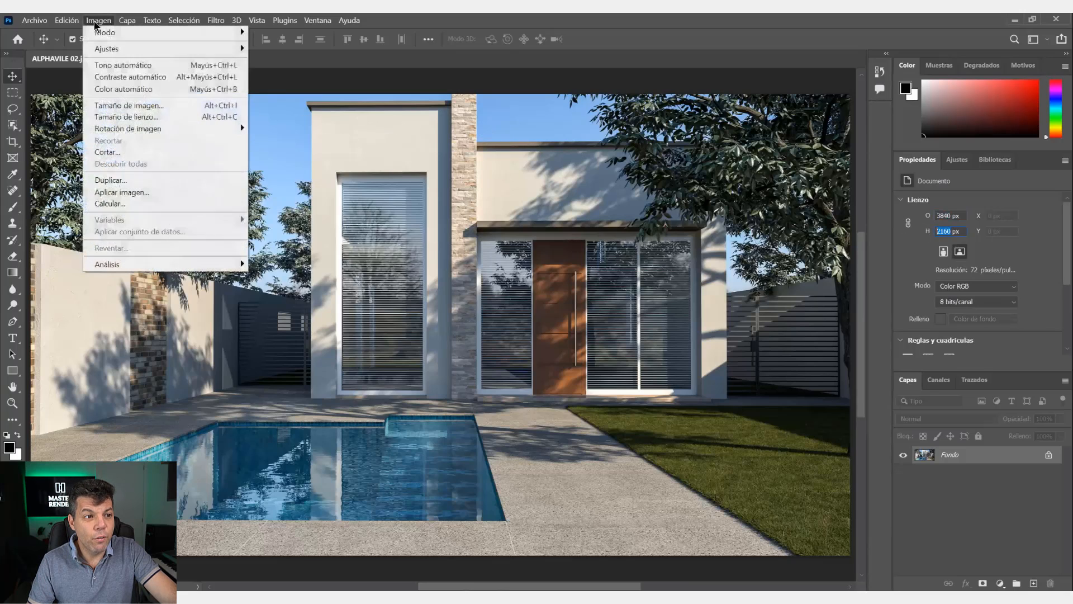
left_click(116, 105)
left_click(615, 235)
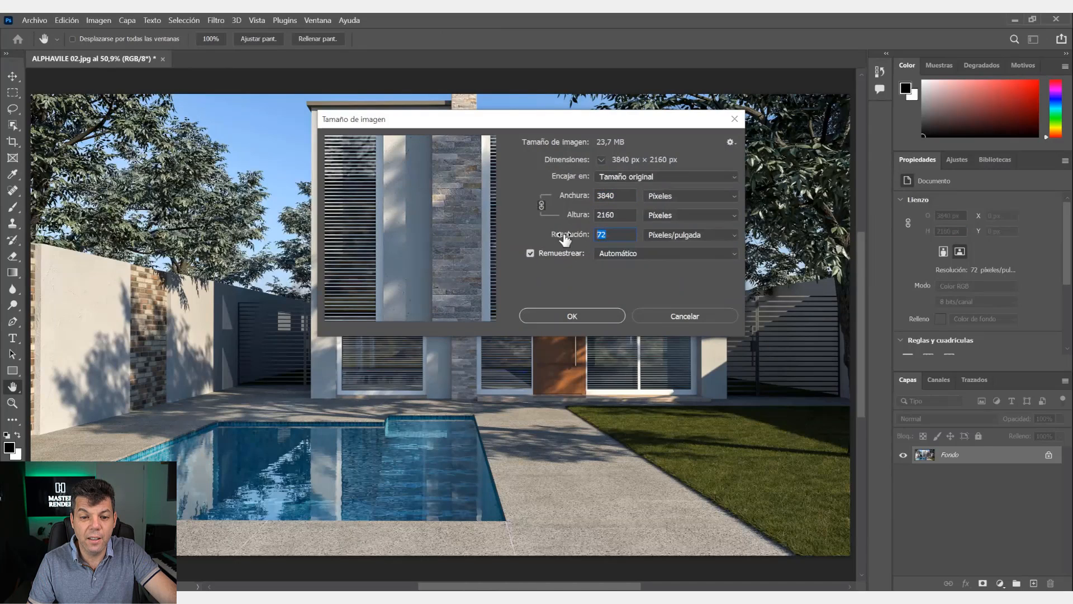
Set the render's resolution to 300 pixels per inch with a width of 3840 pixels, and apply the image size
double_click(599, 235)
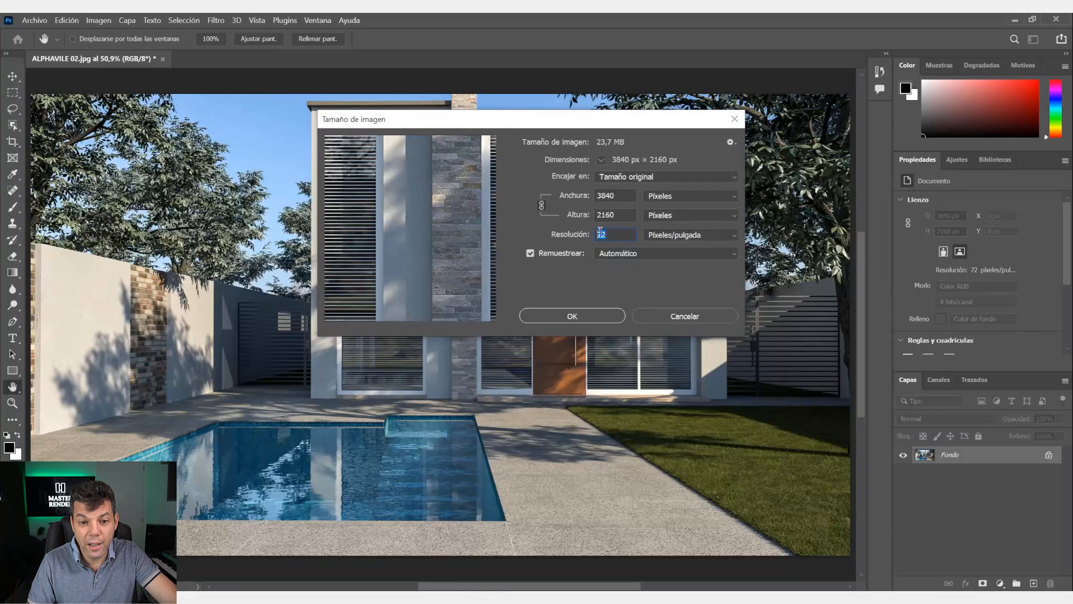
type("3000")
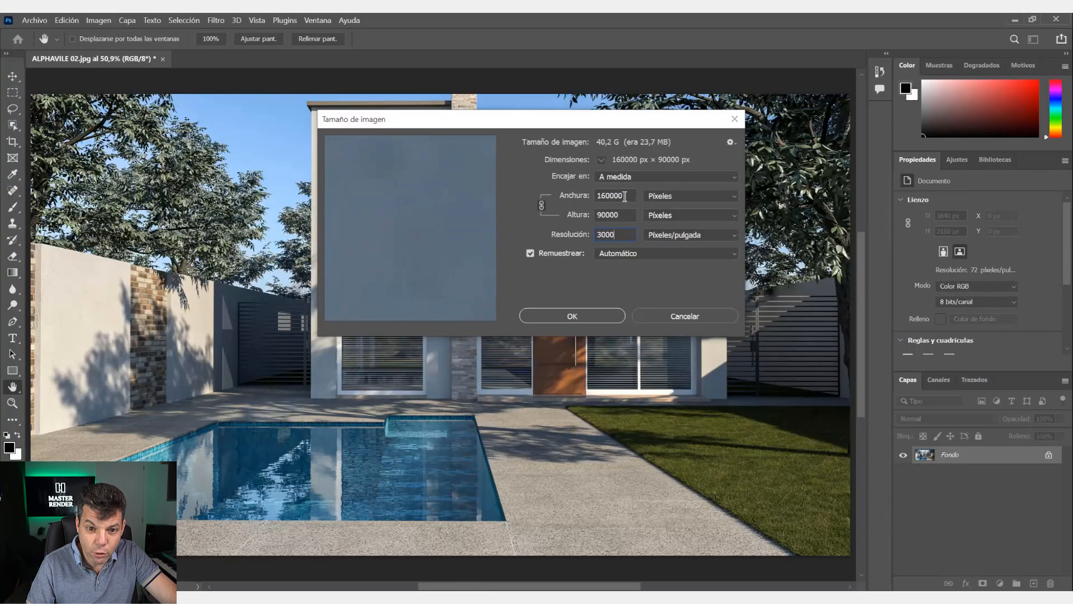
left_click_drag(624, 197, 595, 196)
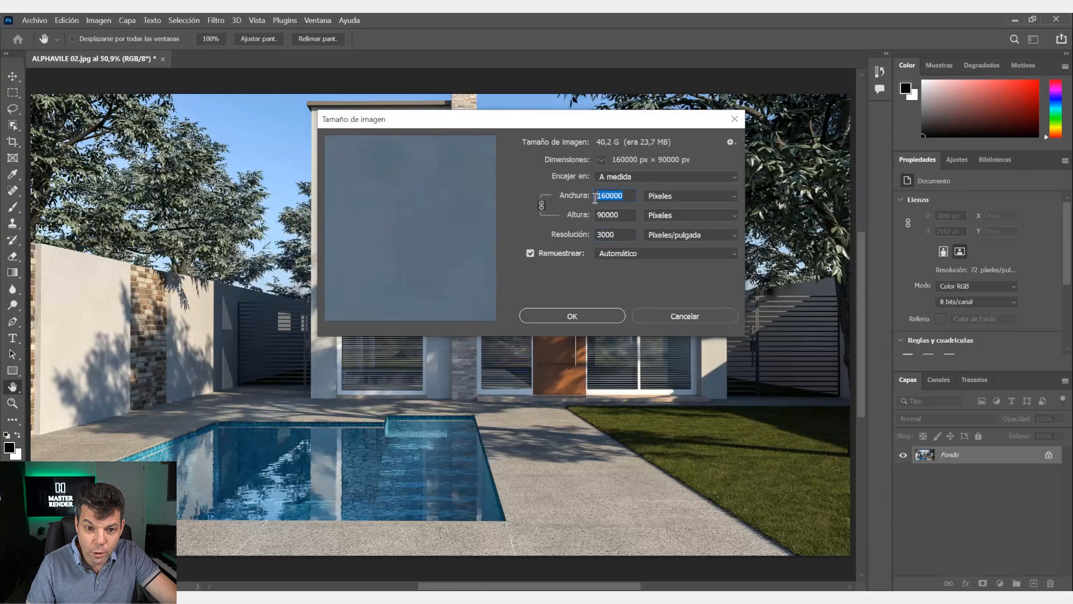
type("3840")
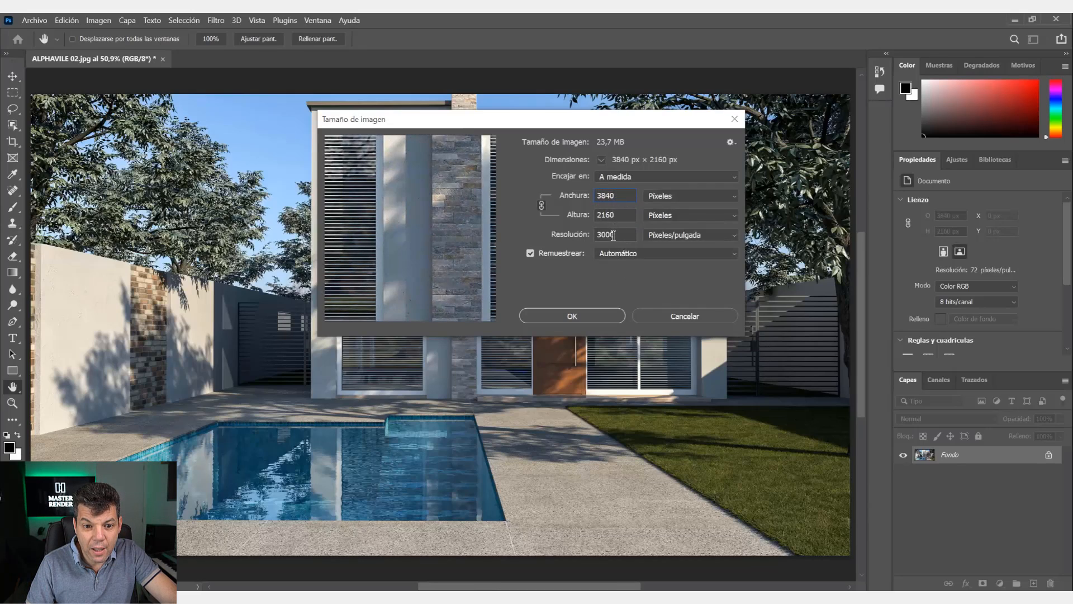
key("BackSpace")
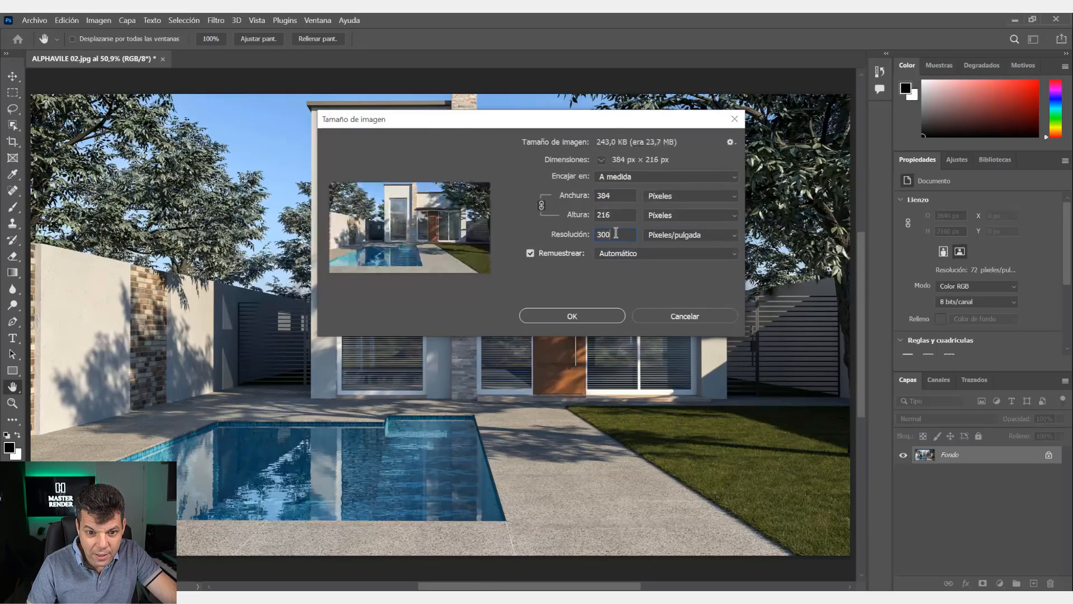
left_click(616, 196)
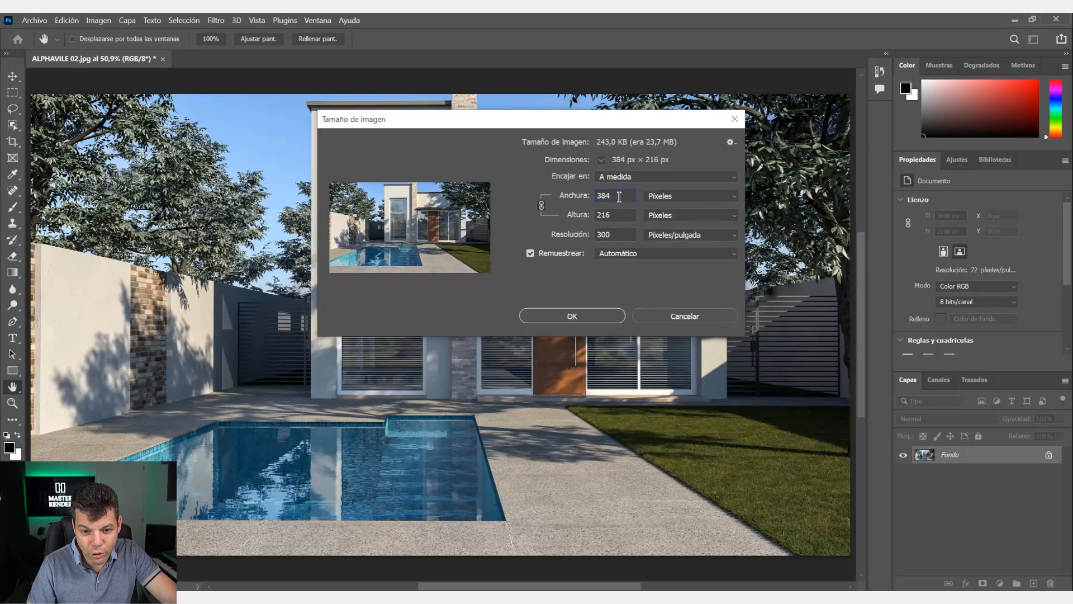
type("0")
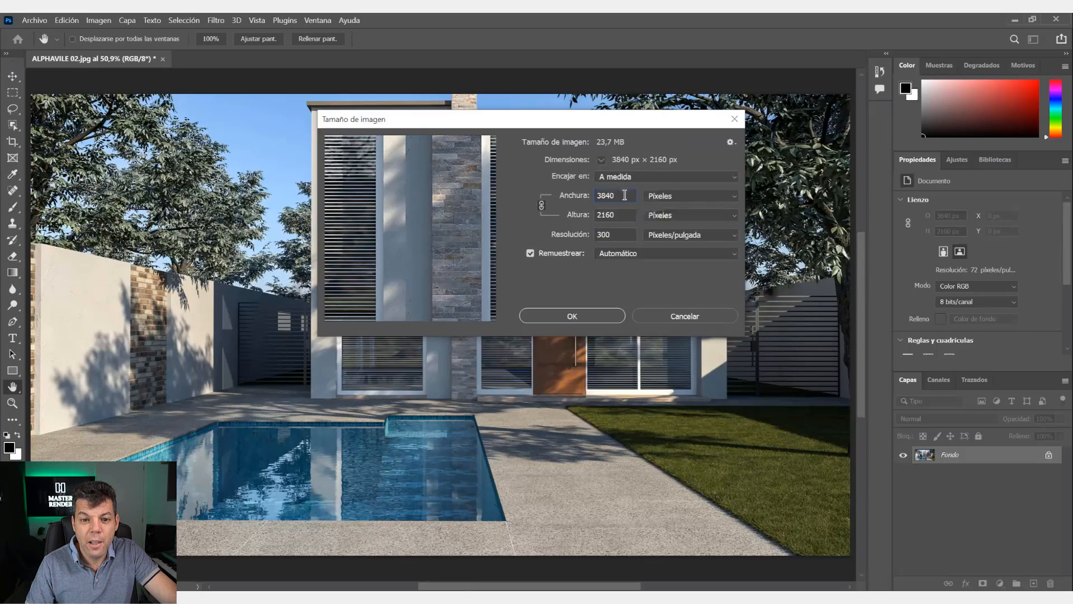
double_click(620, 196)
double_click(621, 214)
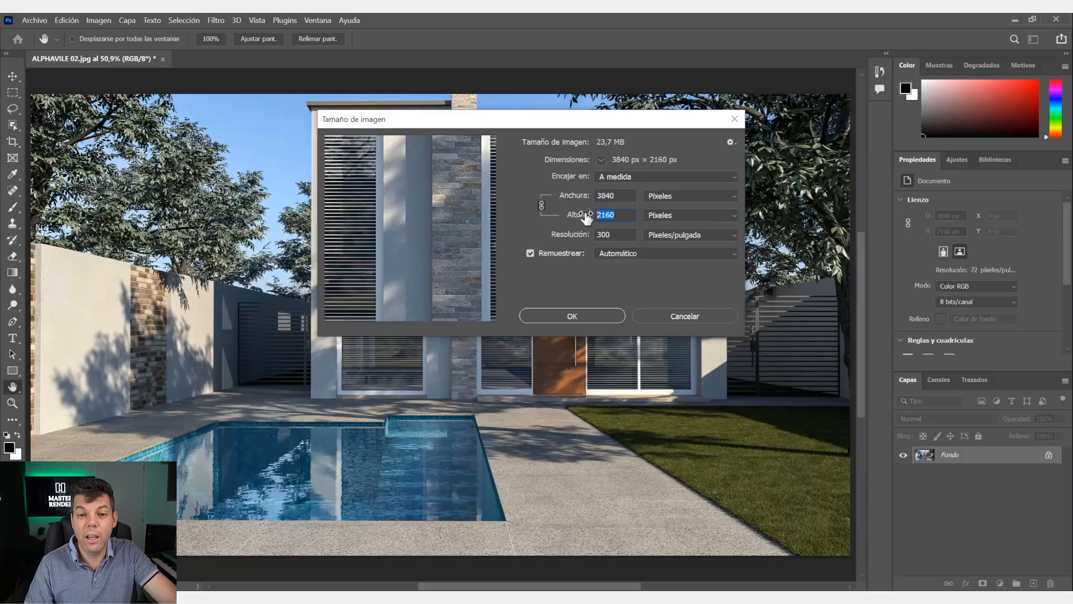
double_click(607, 236)
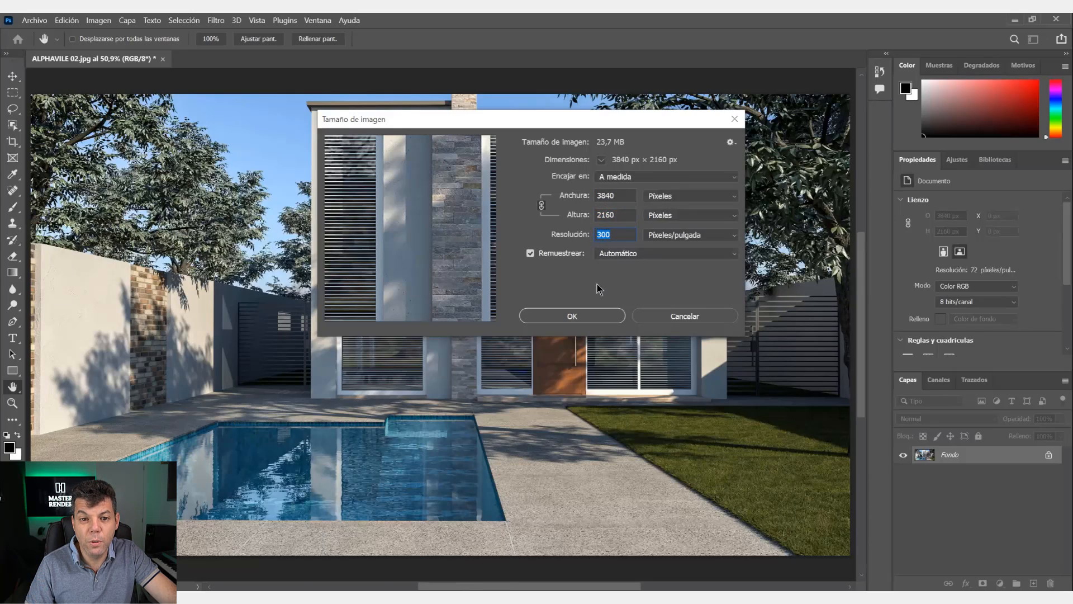
left_click(568, 317)
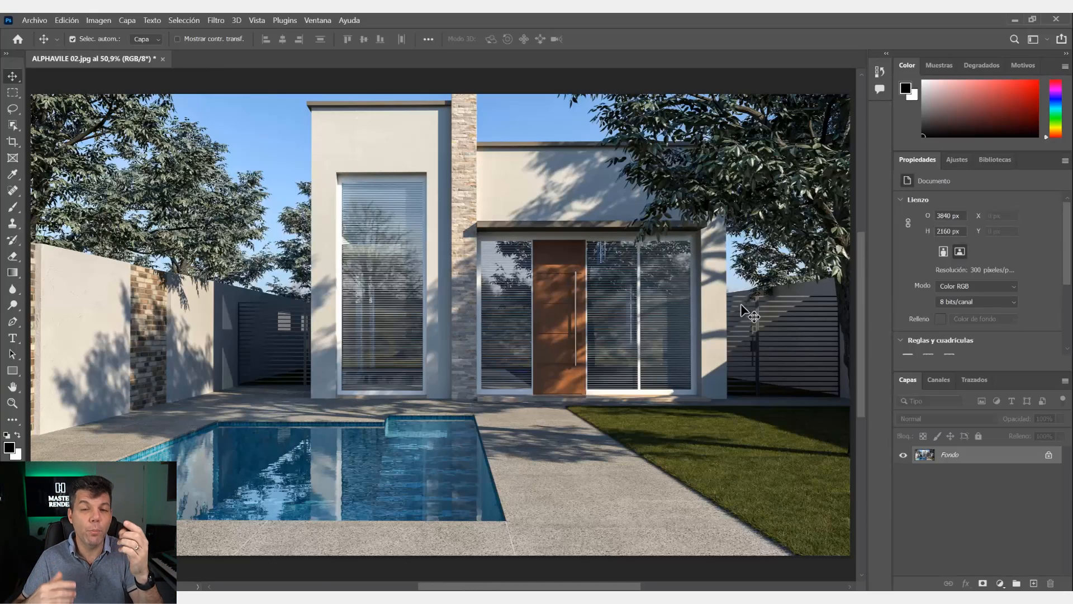
Return to SketchUp, set the render output aspect ratio to 4:5 - Portrait, and move the Asset Editor aside to inspect the bedroom's safe frame
left_click(1014, 23)
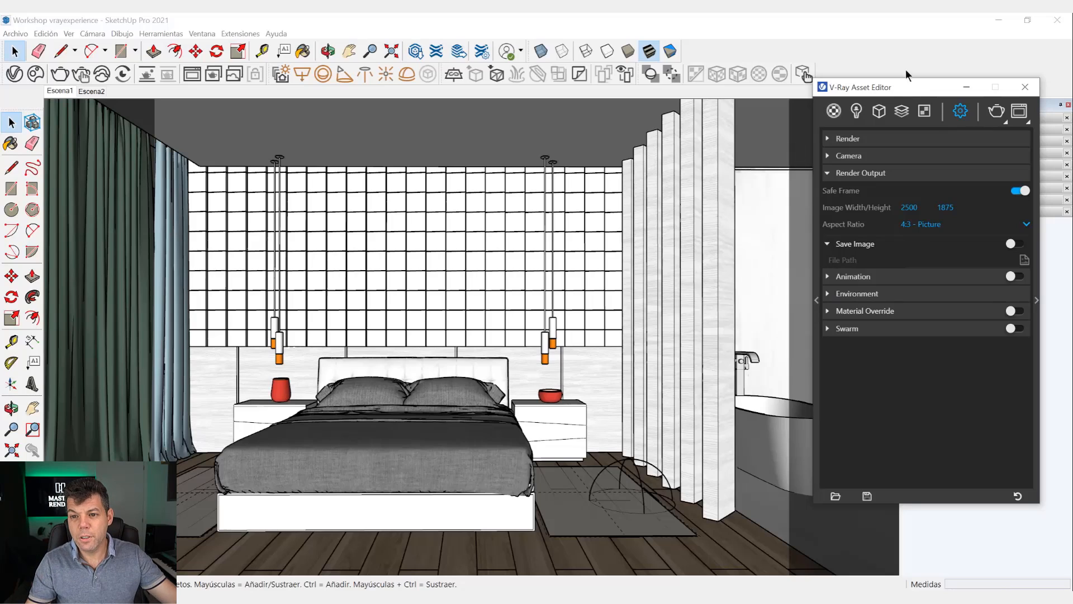
left_click_drag(907, 88, 424, 88)
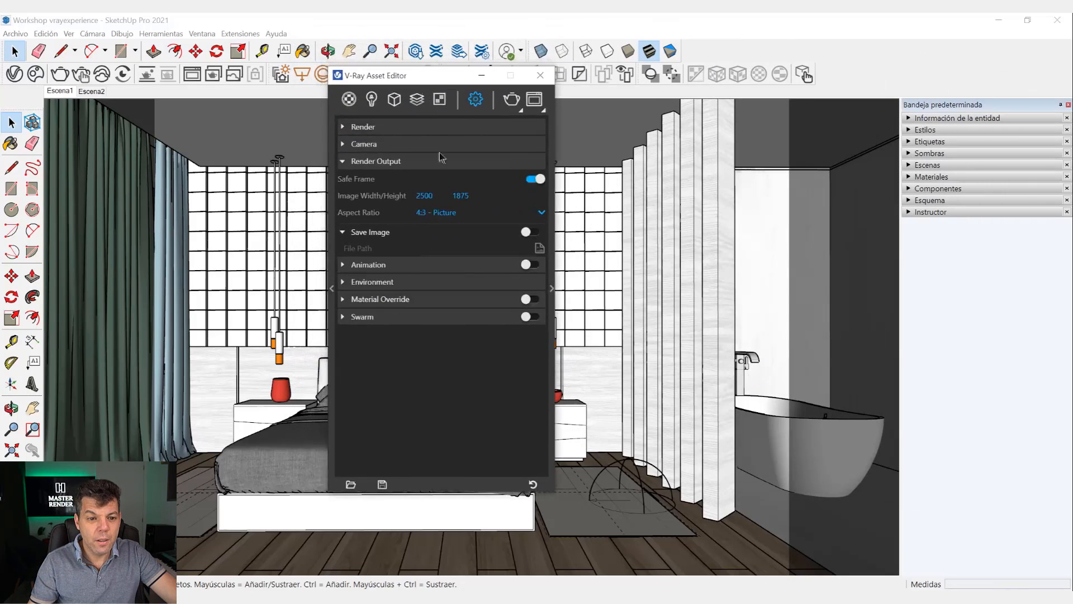
left_click(436, 214)
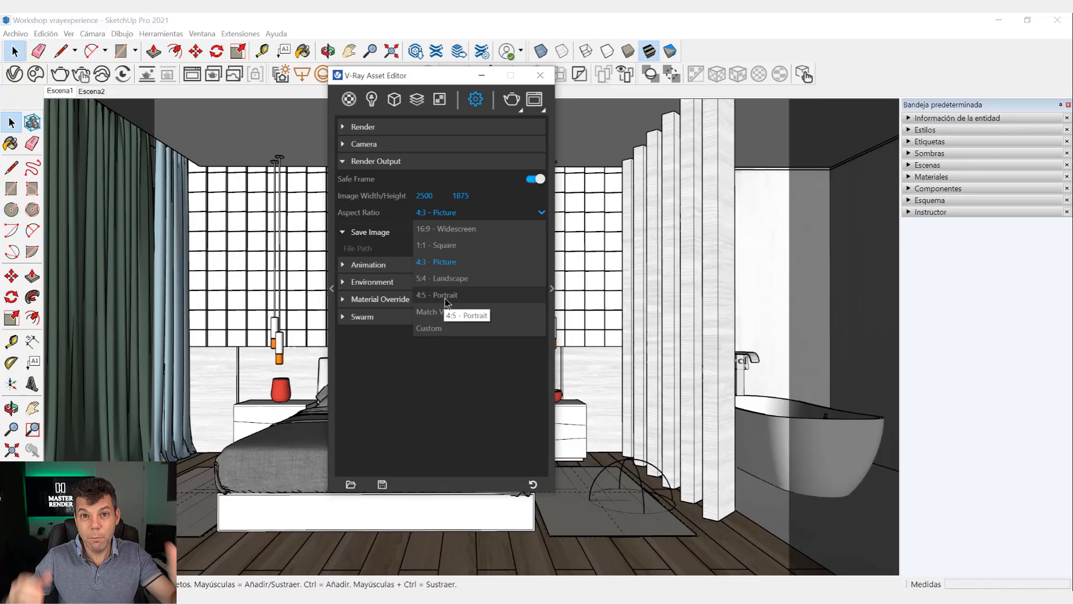
left_click(445, 296)
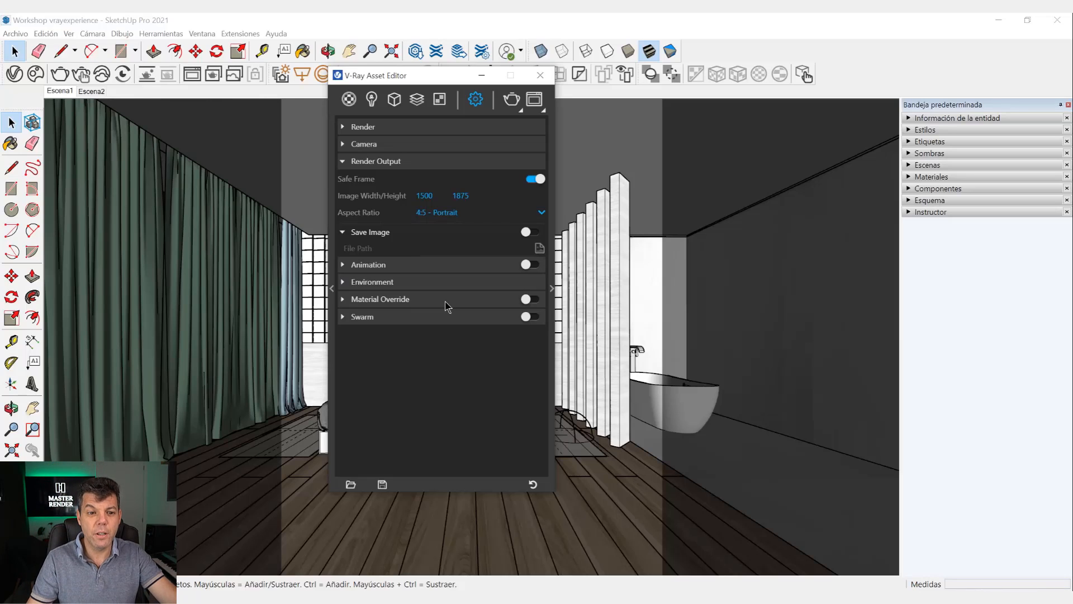
left_click_drag(444, 82, 1001, 141)
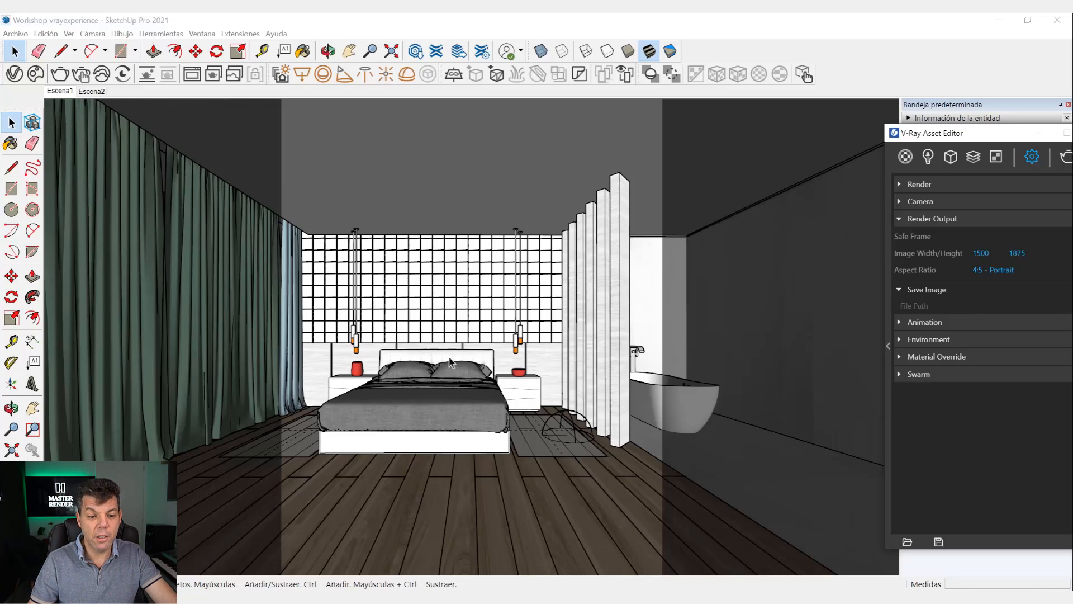
left_click_drag(963, 134, 653, 52)
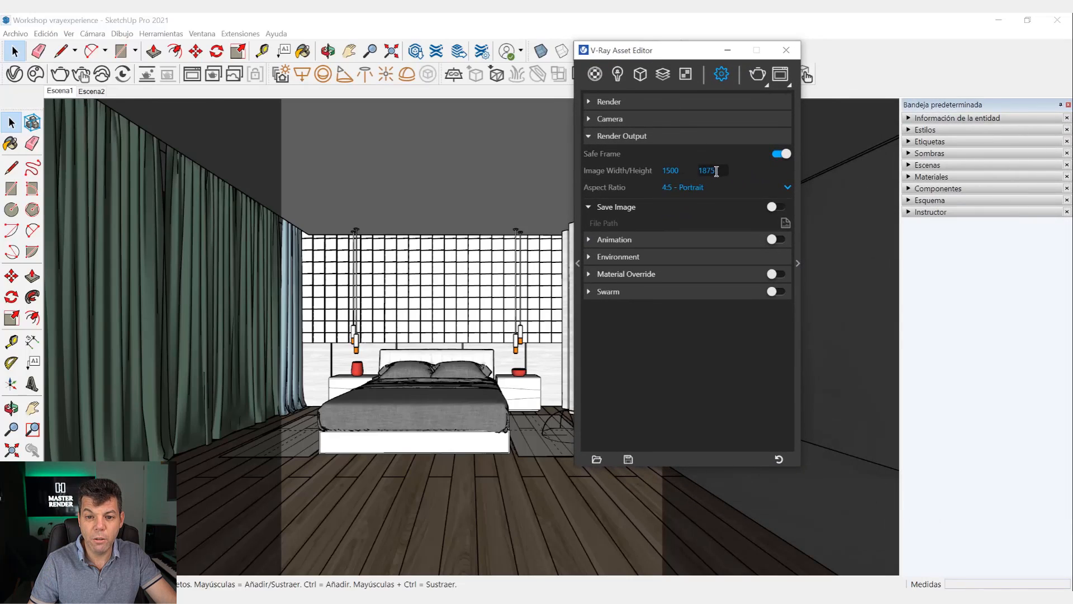
Set the 4:5 render output's image height to 2500 pixels
double_click(704, 171)
type("2500")
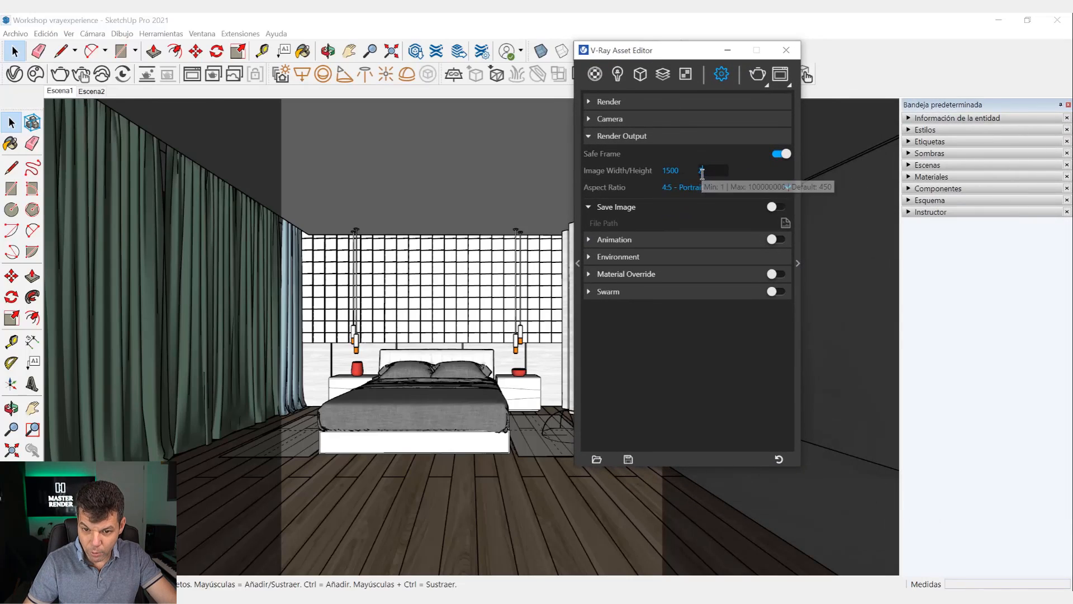
key("Return")
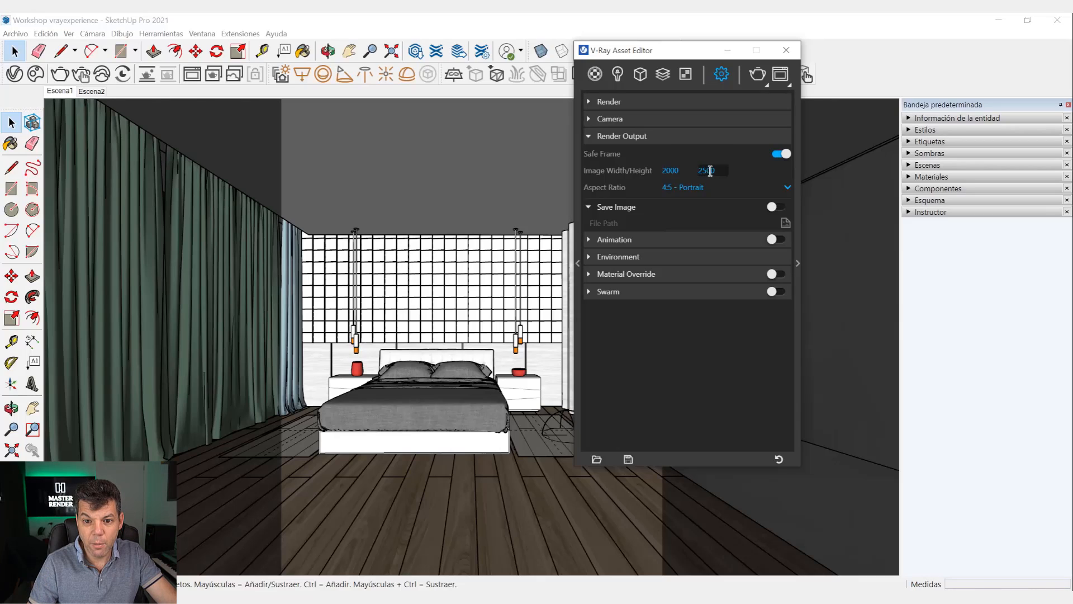
double_click(660, 171)
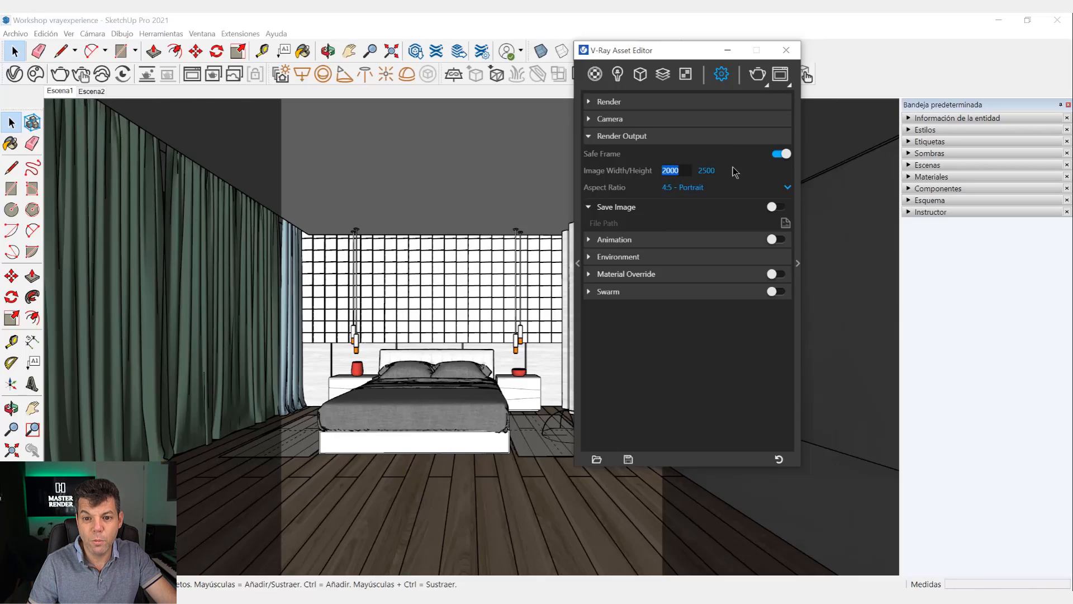
Set the portrait render output's image height to 4000 pixels
double_click(706, 170)
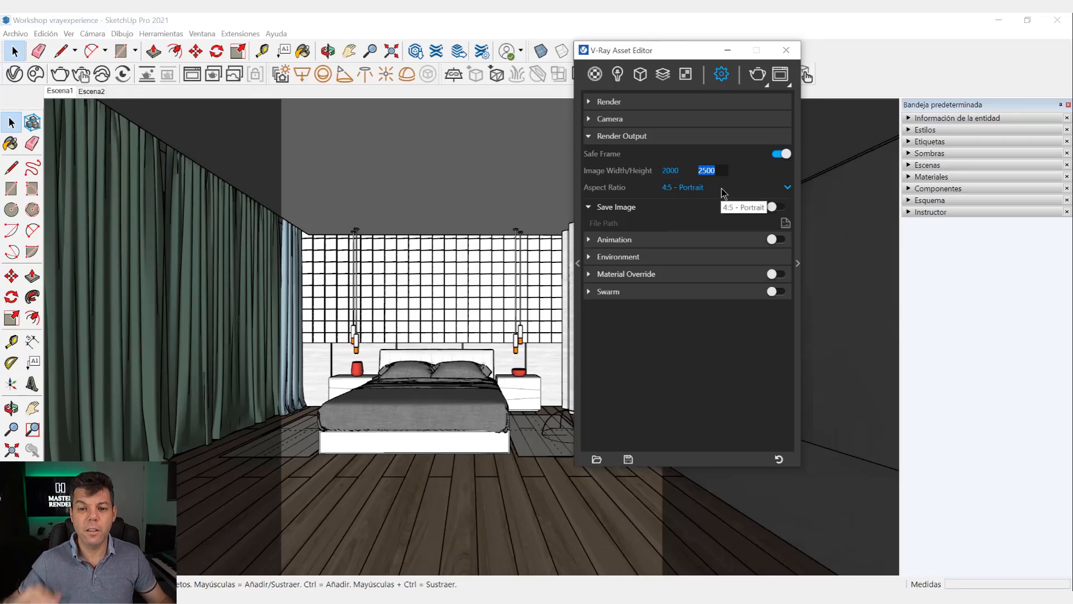
type("4000")
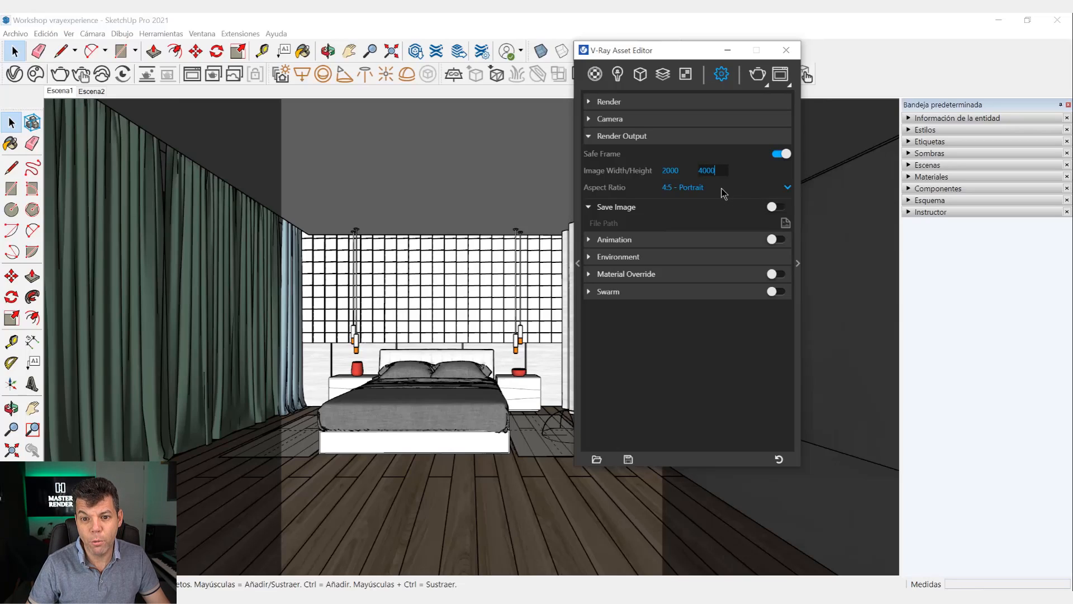
left_click(724, 193)
left_click(727, 193)
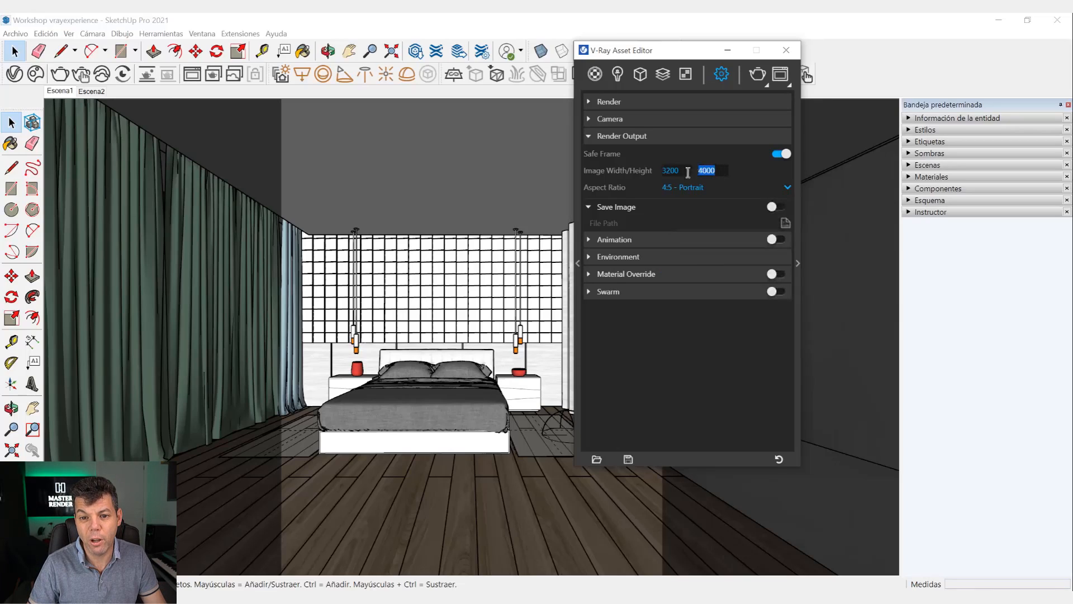
left_click(737, 192)
left_click(741, 184)
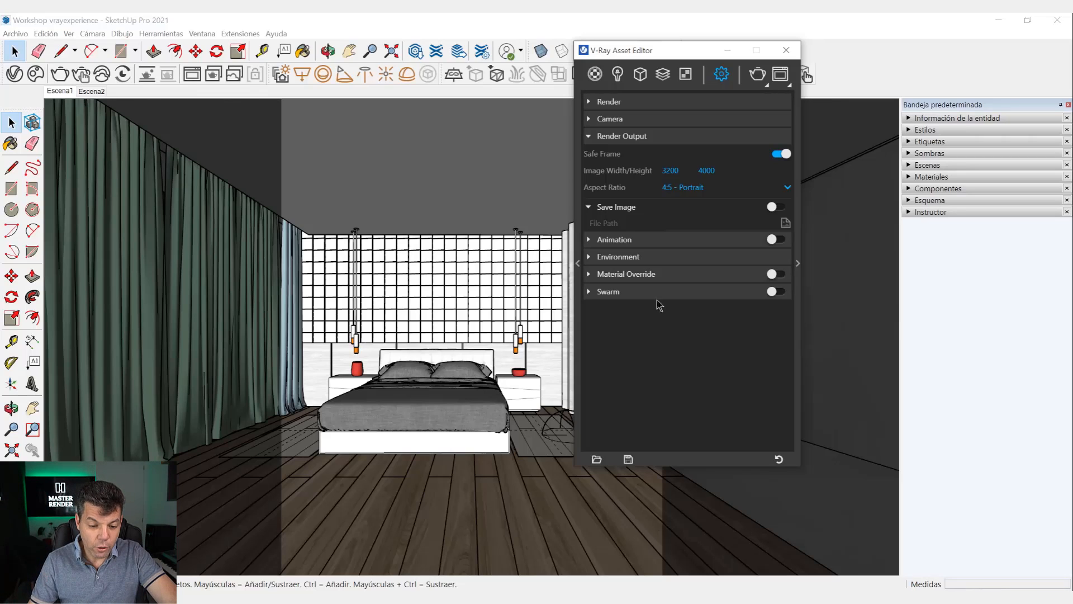
Switch to Photoshop and create a new blank document 300 cm wide and 200 cm high
mouse_move(481, 595)
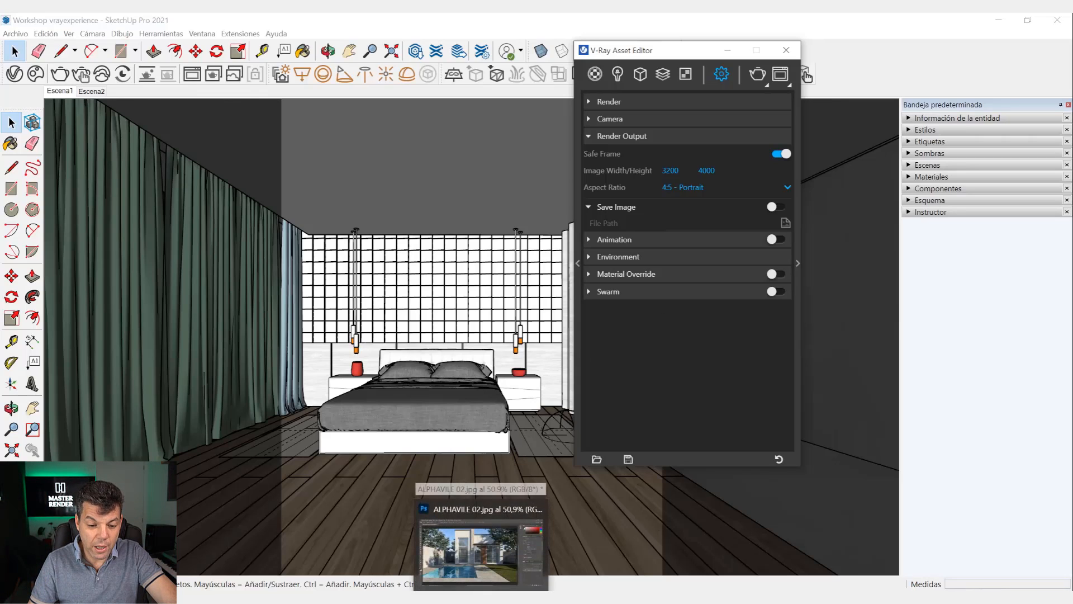
left_click(487, 537)
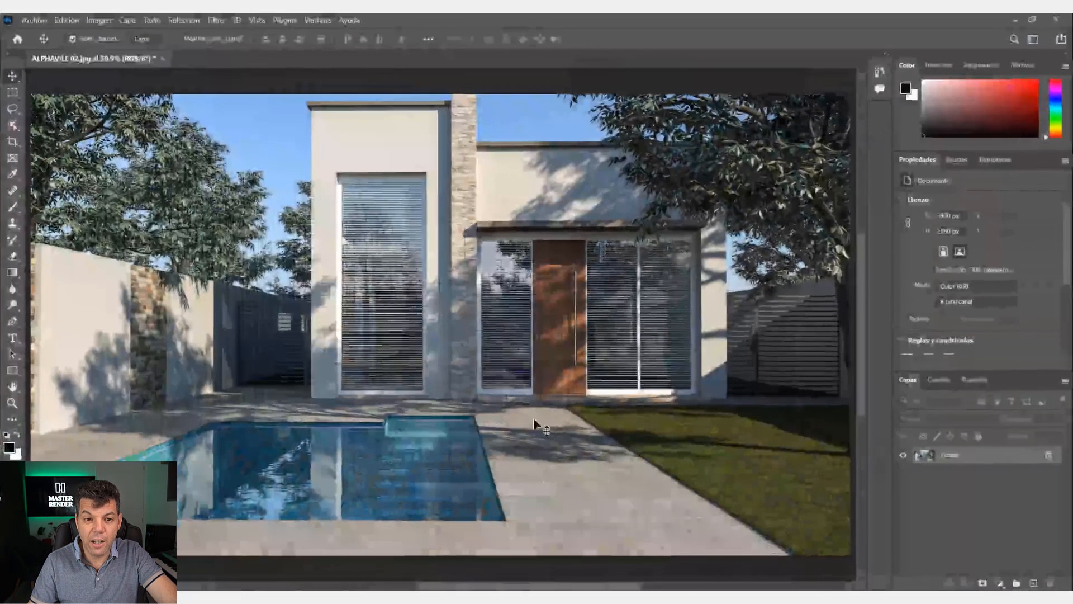
left_click(34, 20)
left_click(40, 33)
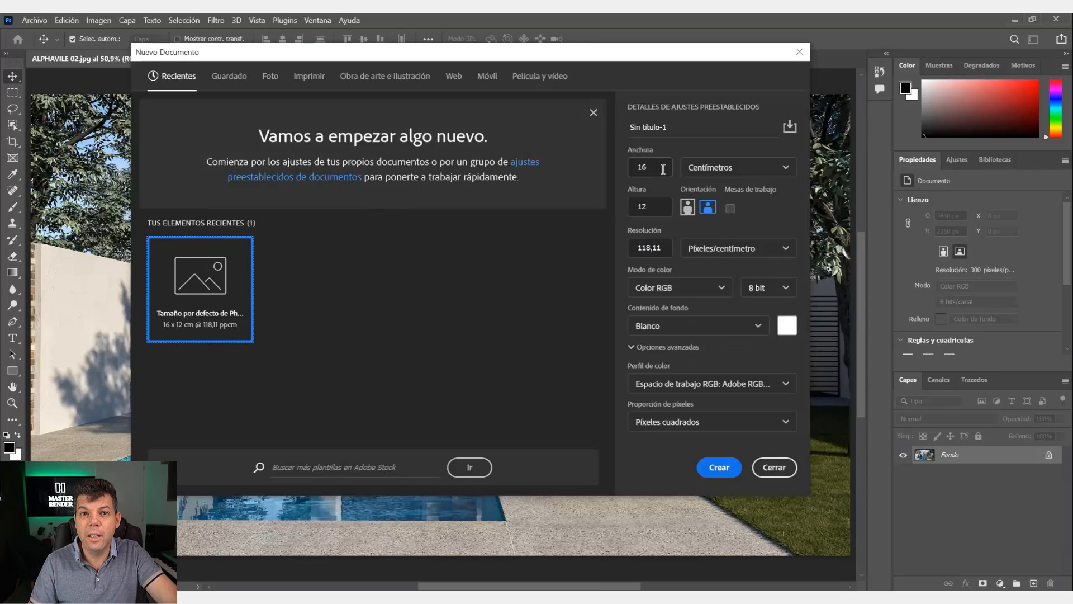
left_click(661, 169)
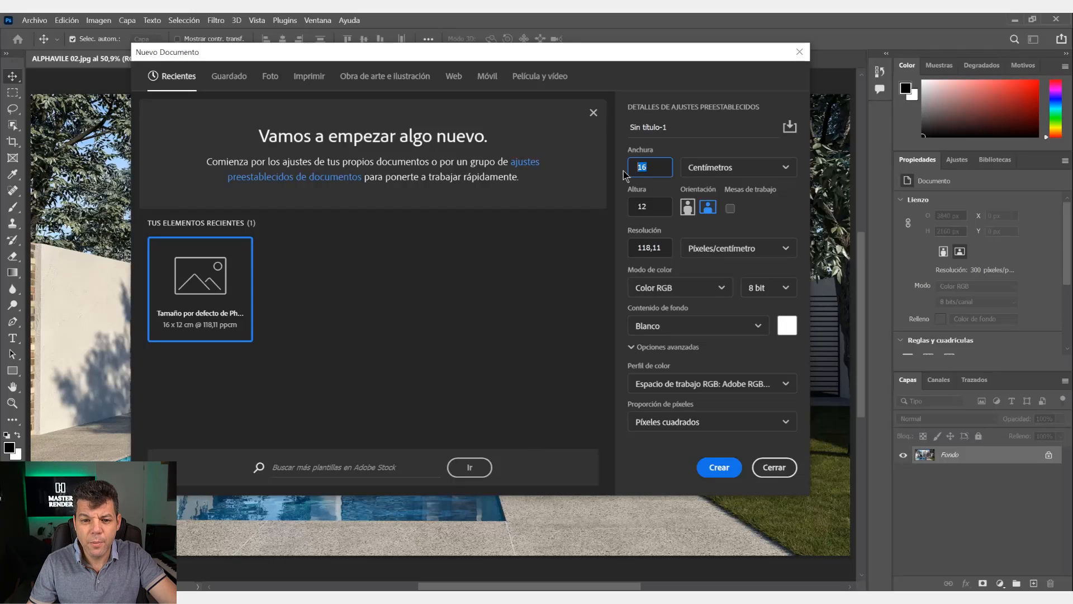
double_click(662, 168)
type("300")
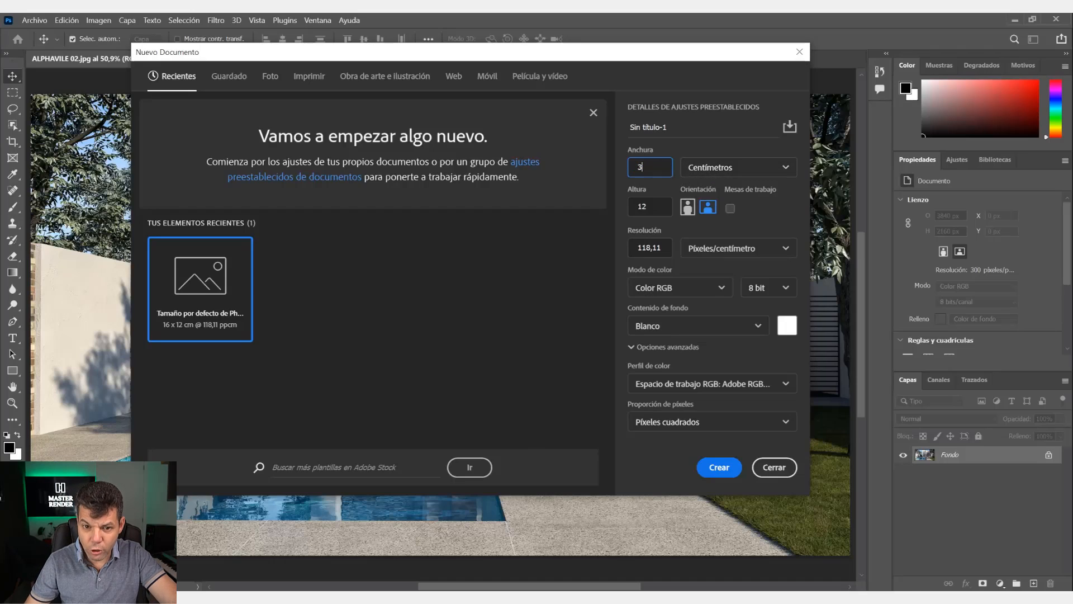
double_click(659, 207)
type("200")
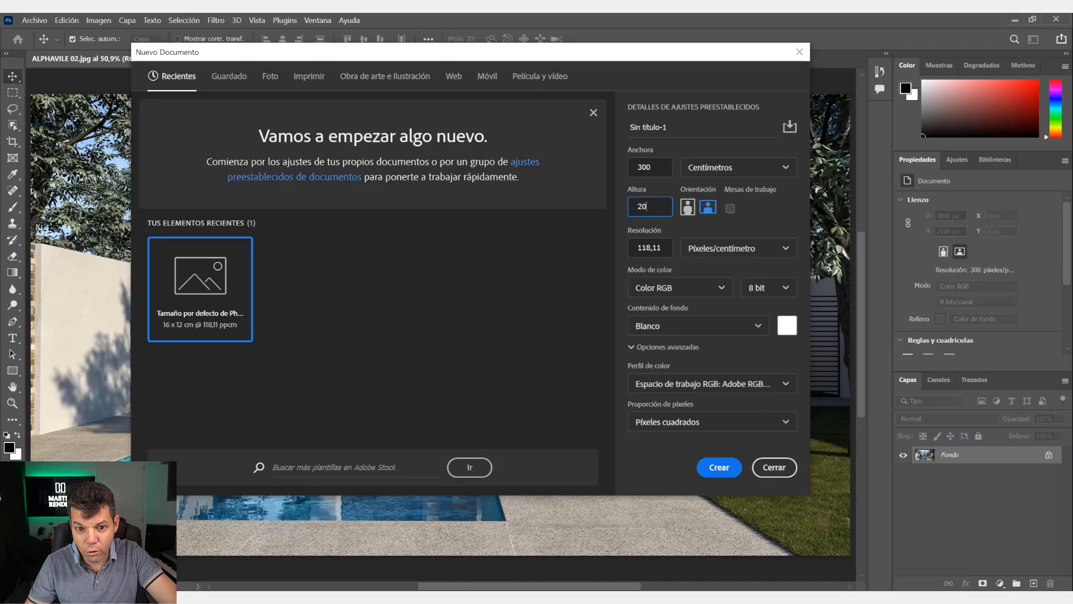
left_click(719, 466)
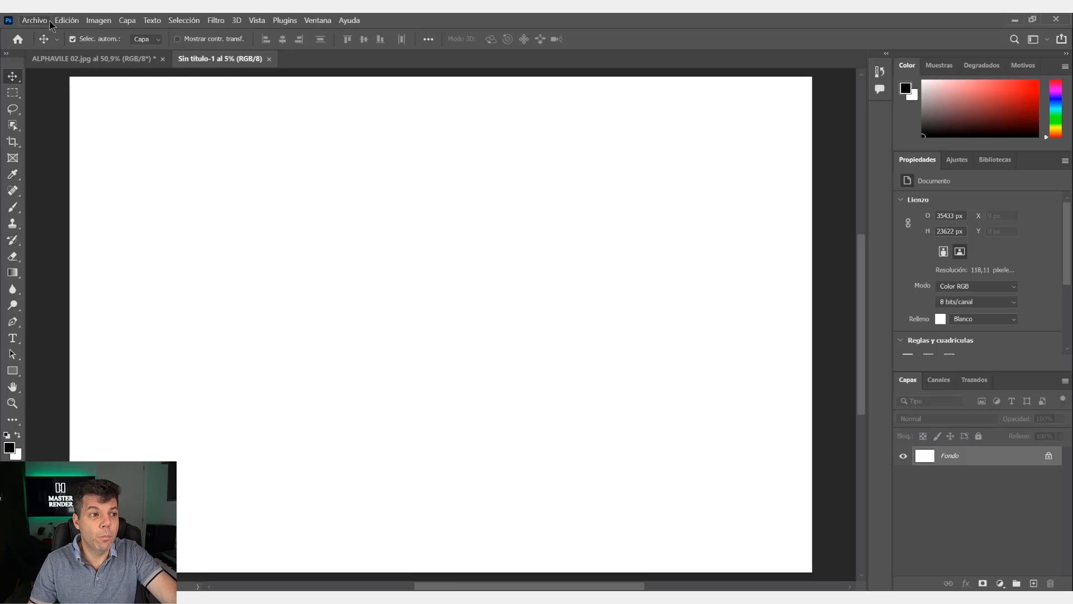
Open the image size settings of the blank document and set its width to 4000 pixels, keeping the proportions linked
left_click(104, 21)
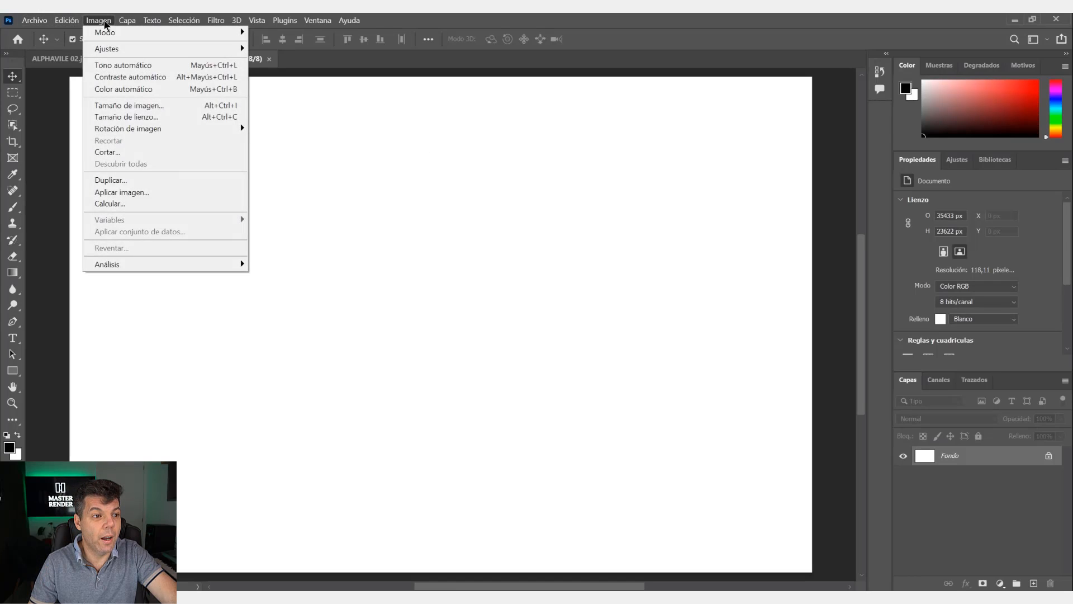
left_click(129, 105)
left_click(670, 195)
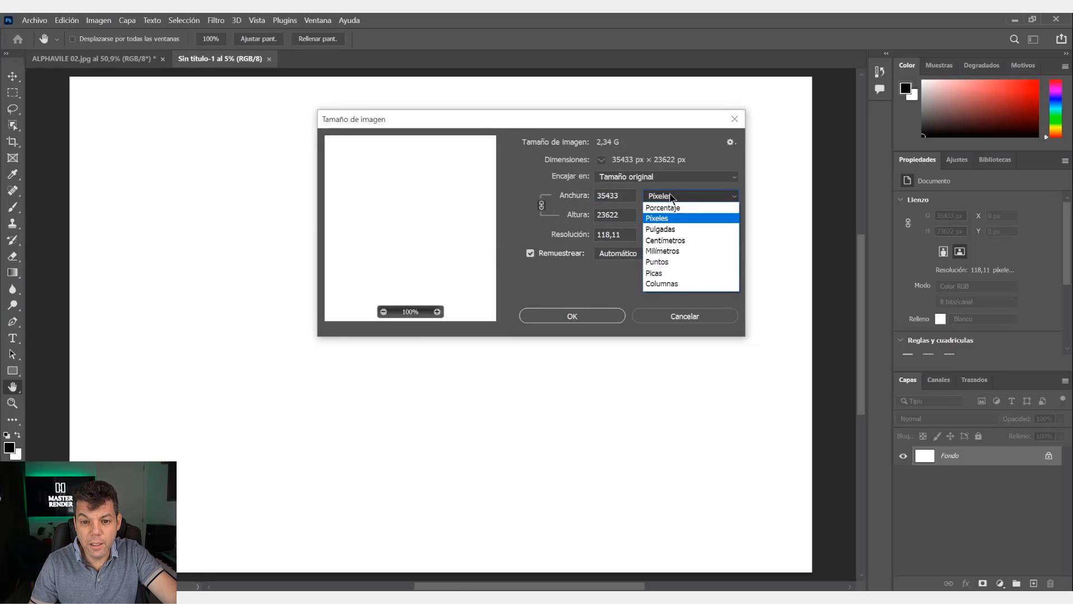
left_click(671, 224)
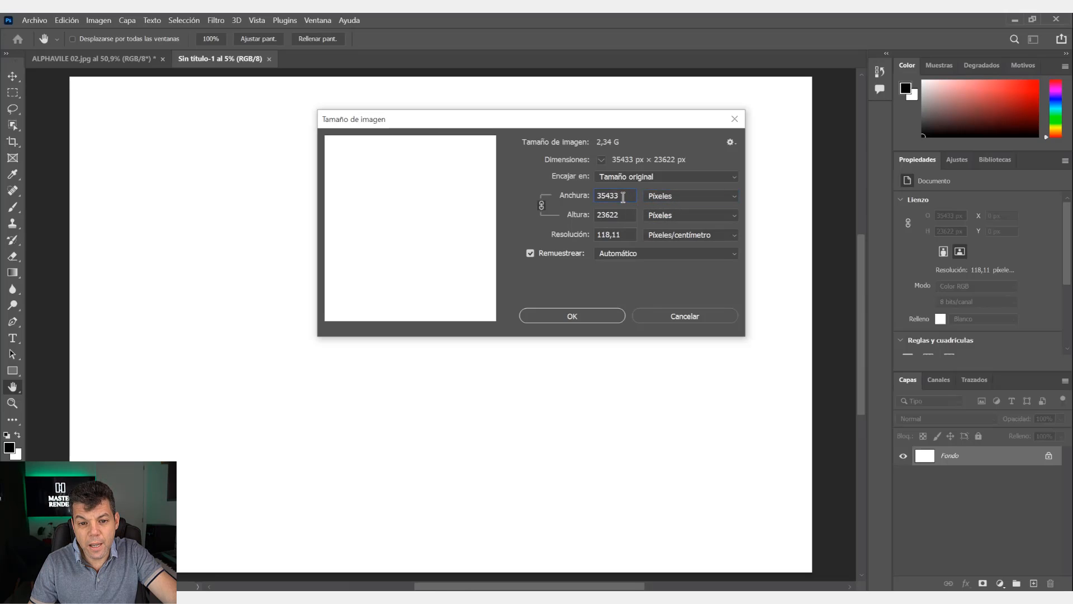
left_click_drag(625, 197, 596, 197)
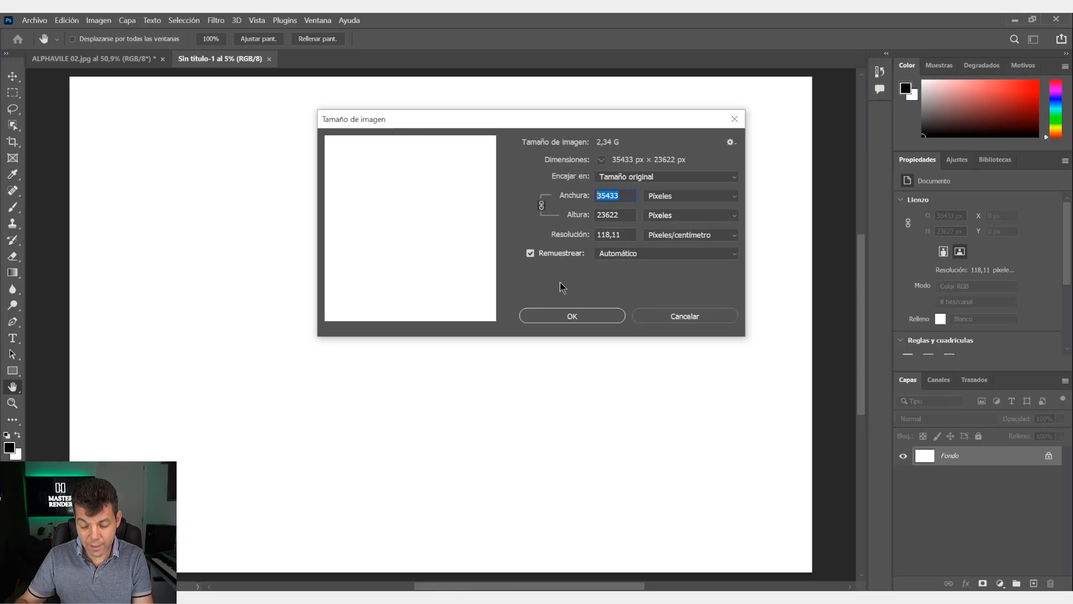
type("4000")
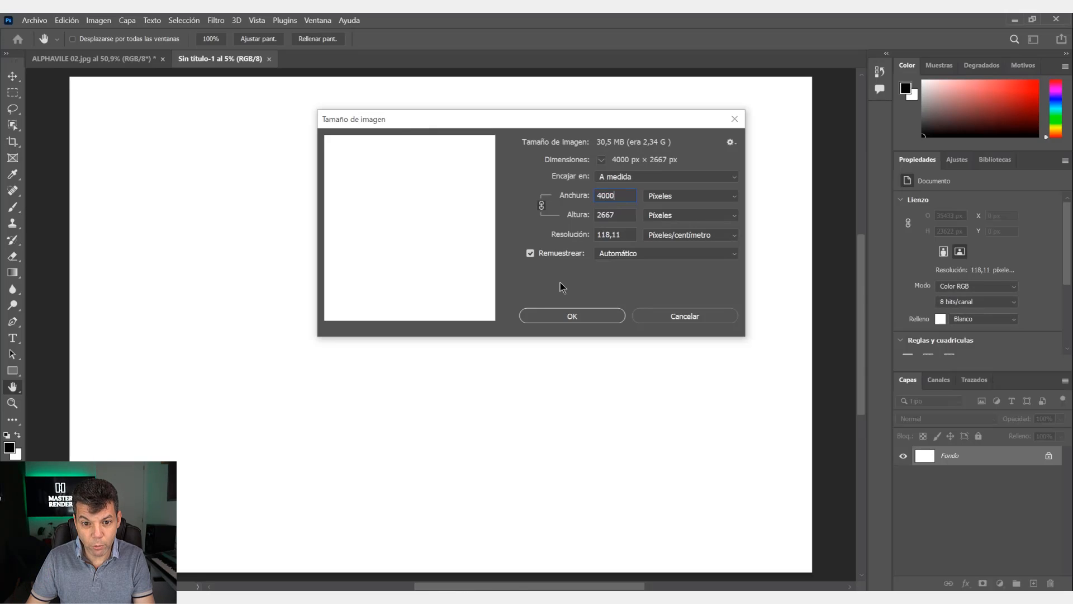
Examine the pixel width and the matching proportional height for the print format
key("ctrl+a")
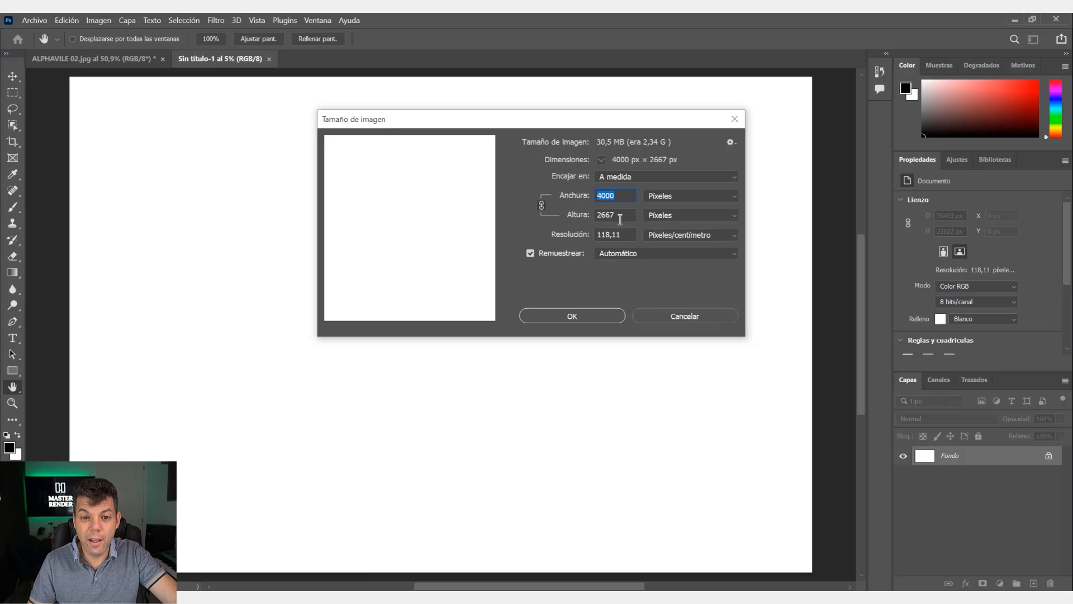
double_click(601, 217)
left_click(619, 195)
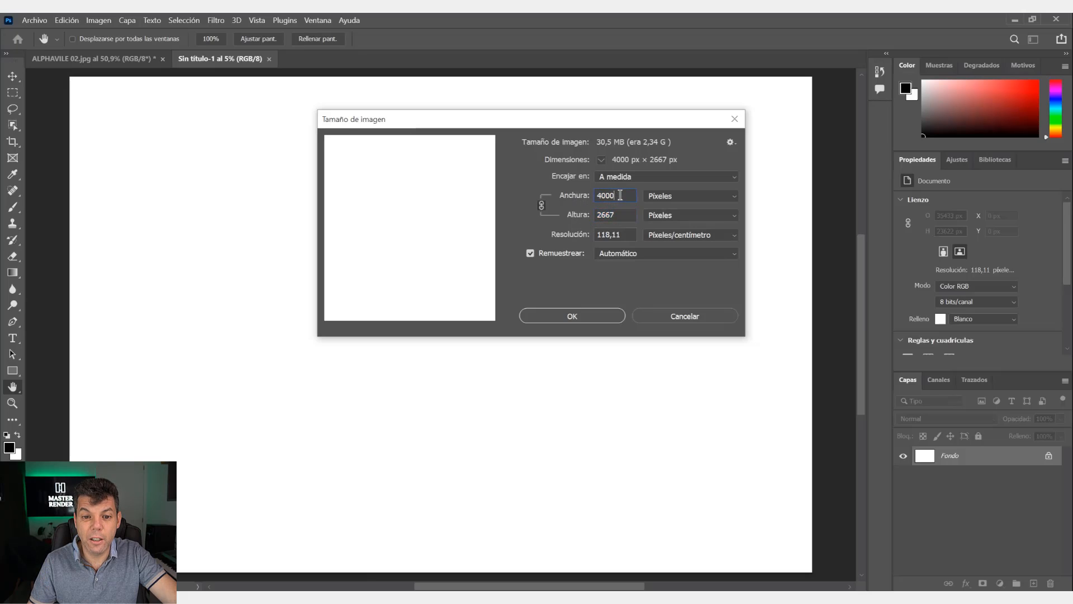
key("ctrl+a")
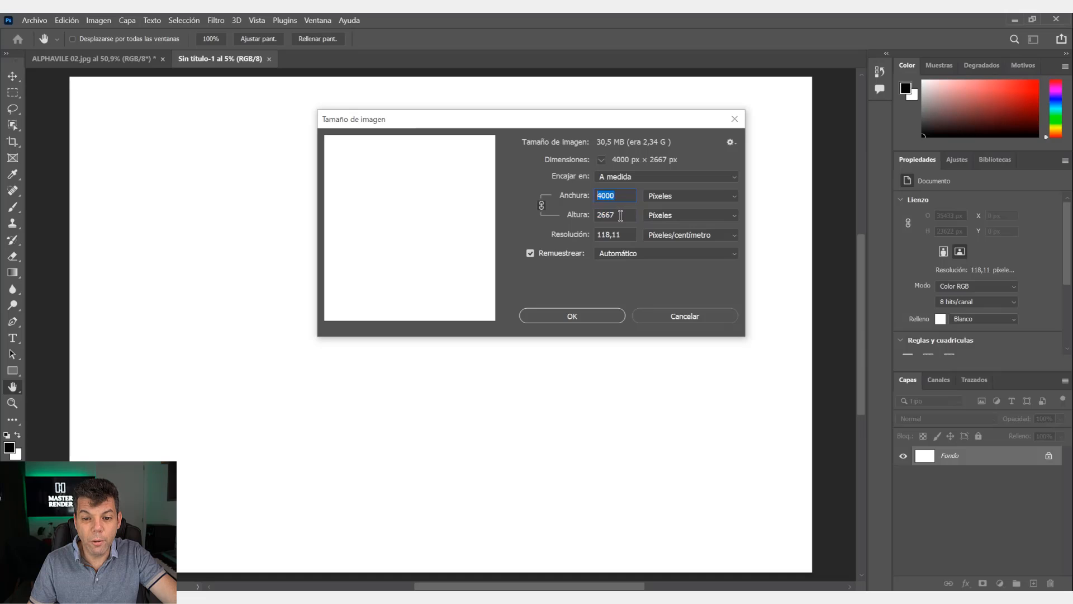
double_click(609, 215)
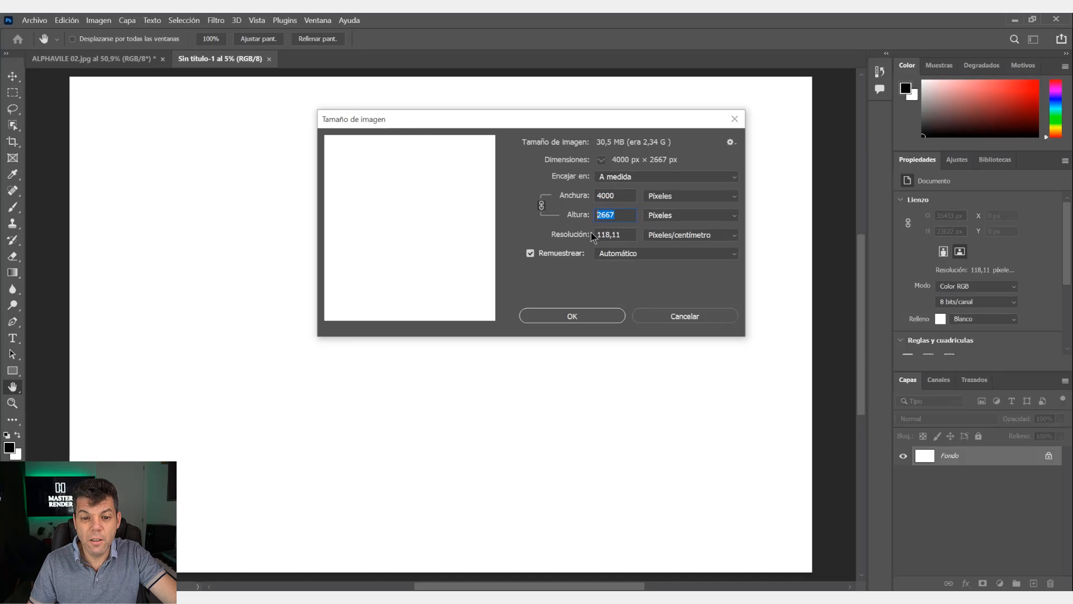
left_click(618, 216)
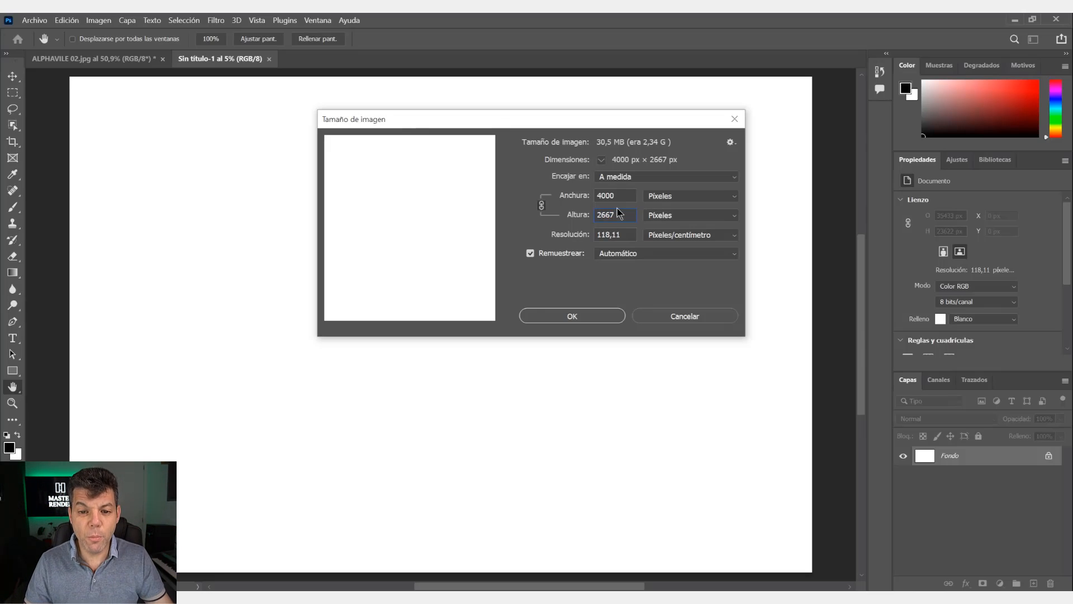
left_click_drag(615, 195, 597, 197)
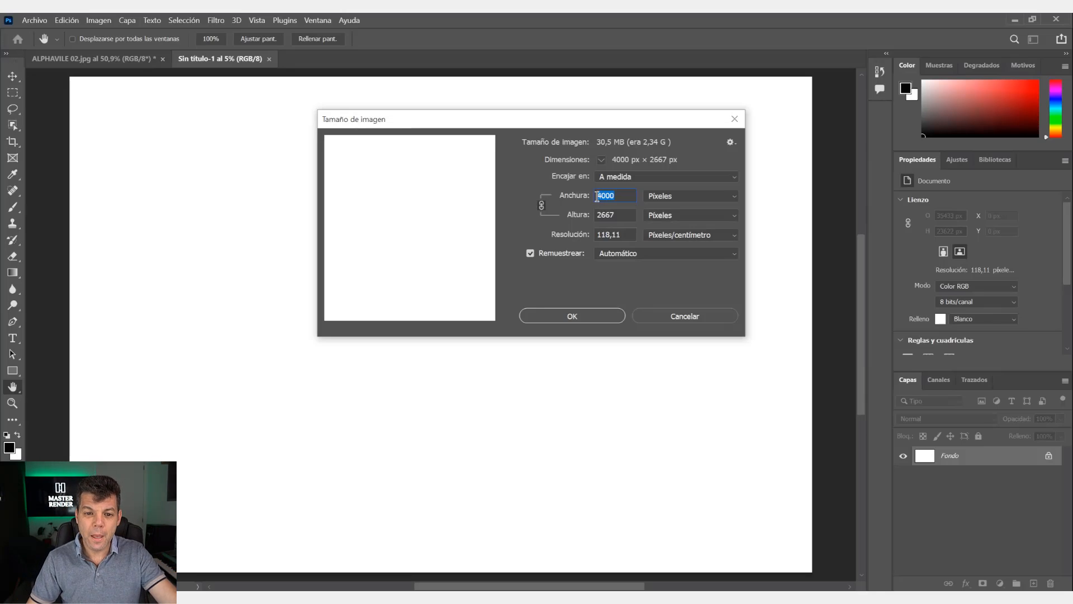
left_click(620, 197)
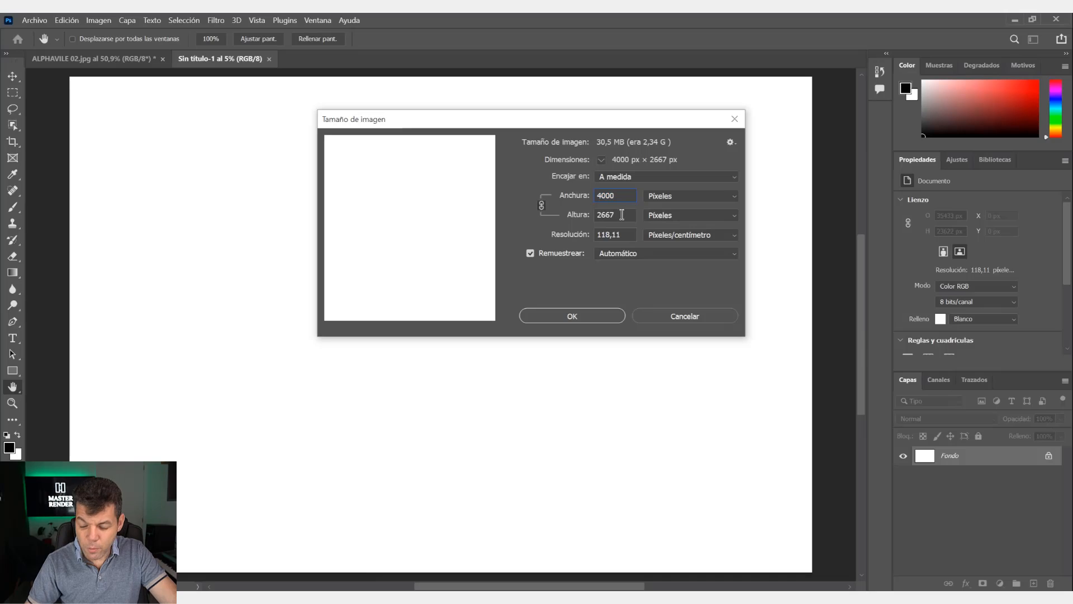
double_click(622, 214)
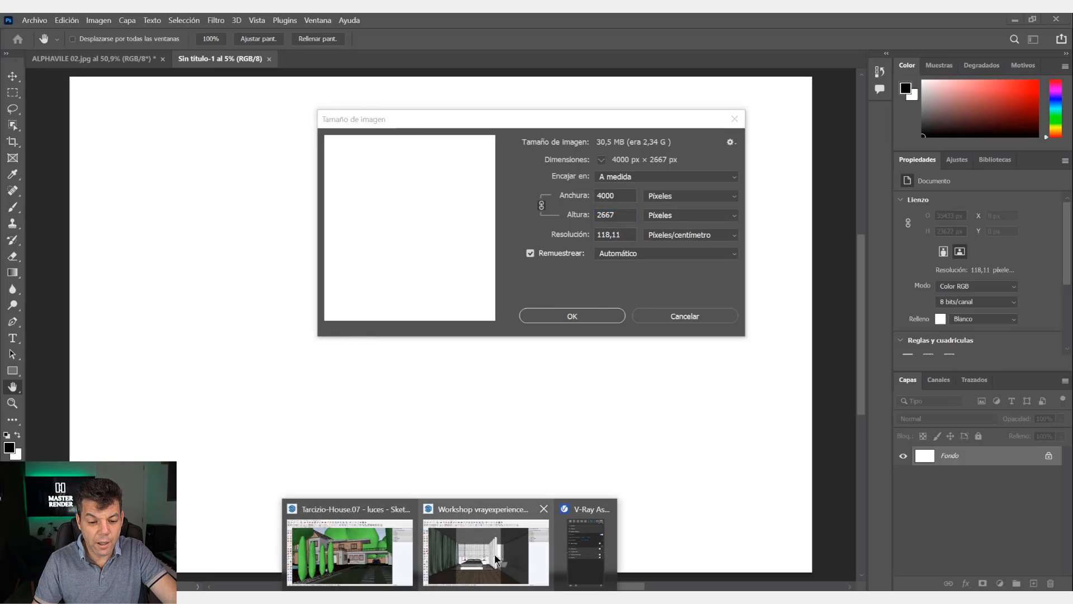
Switch to the SketchUp bedroom model and set V-Ray's render output aspect ratio to Custom, with width and height unlinked
left_click(506, 559)
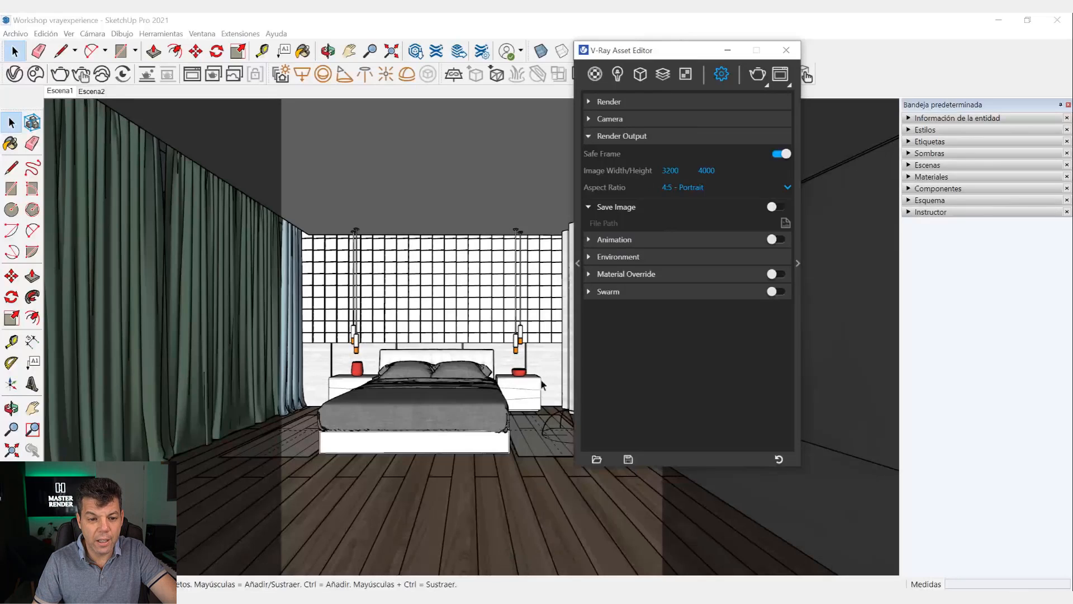
left_click(707, 187)
left_click_drag(667, 54, 396, 26)
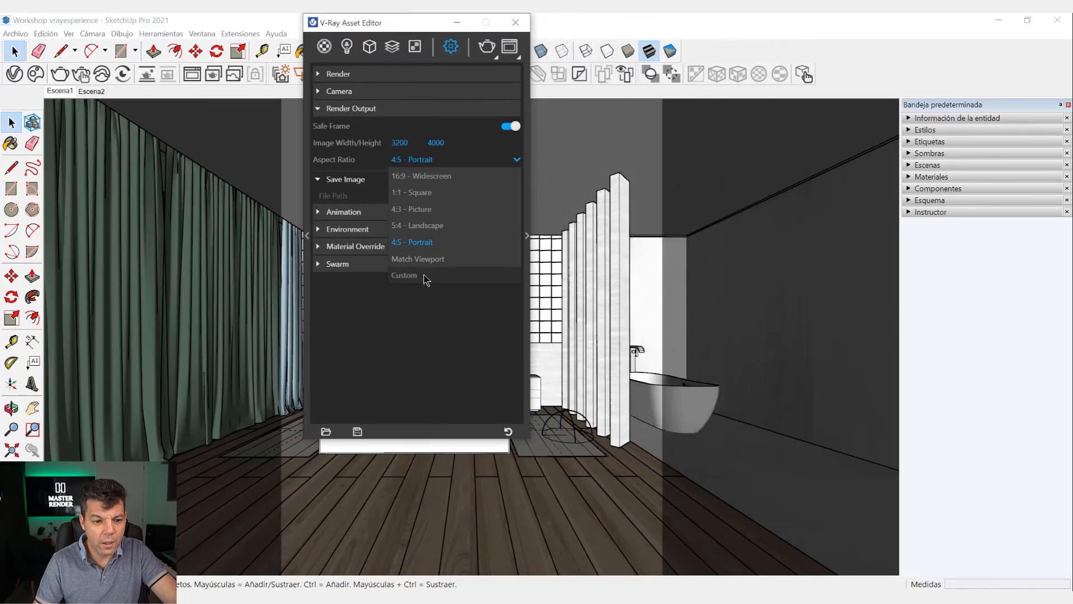
left_click(413, 276)
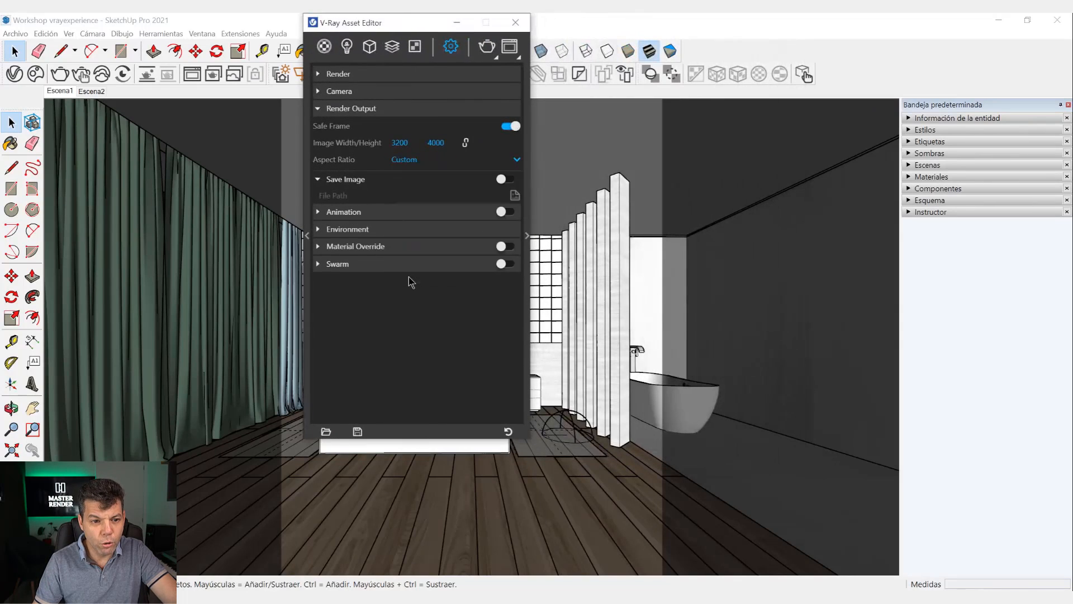
left_click(465, 143)
left_click(467, 144)
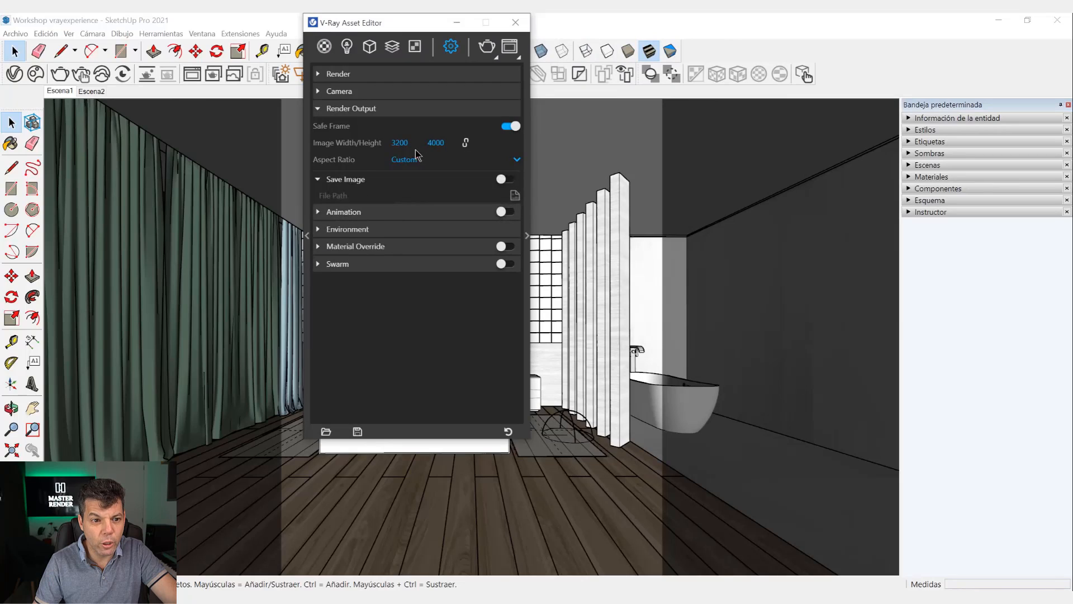
Set the custom render output size to 4000 pixels wide and 2667 pixels high
left_click(400, 143)
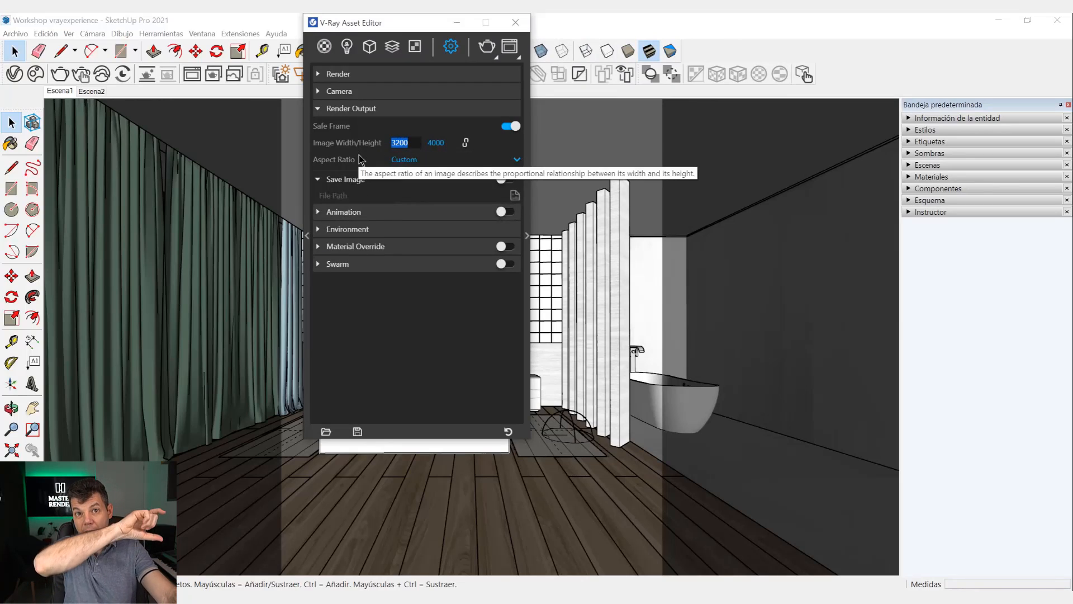
type("4000")
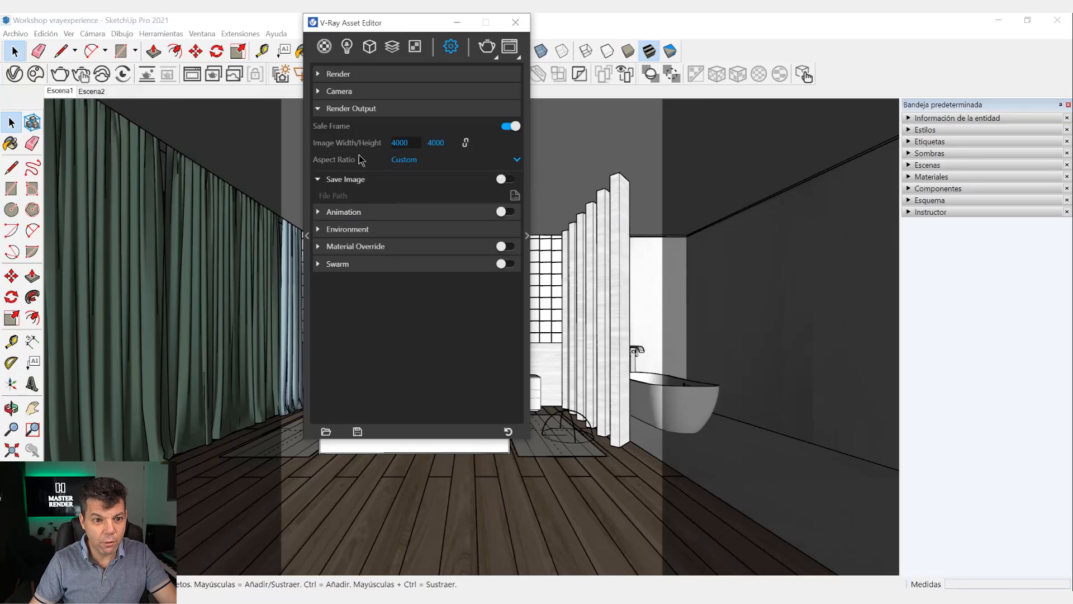
left_click(436, 143)
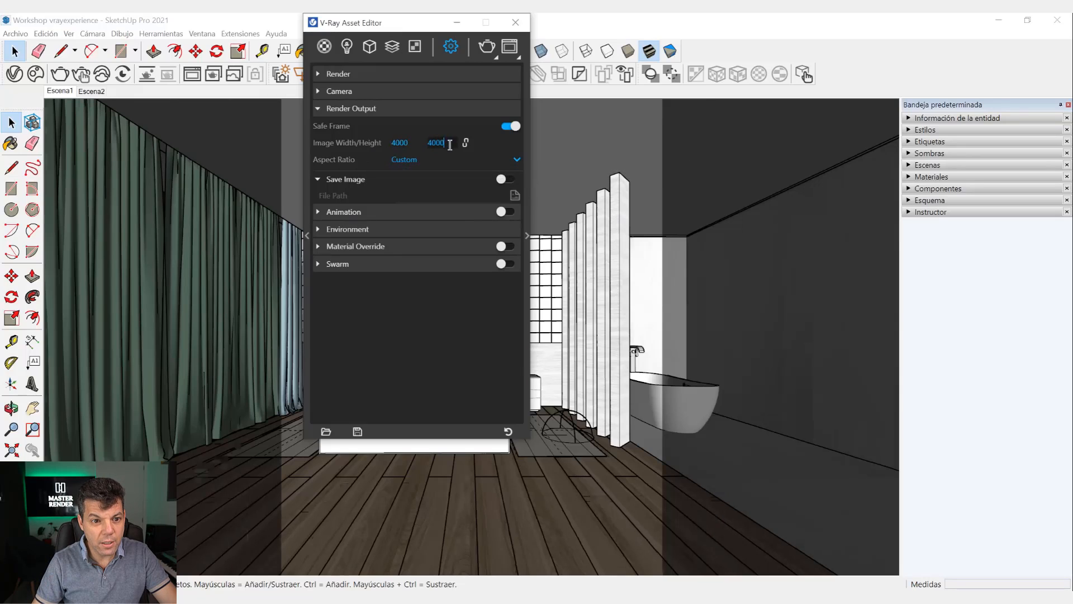
type("2667")
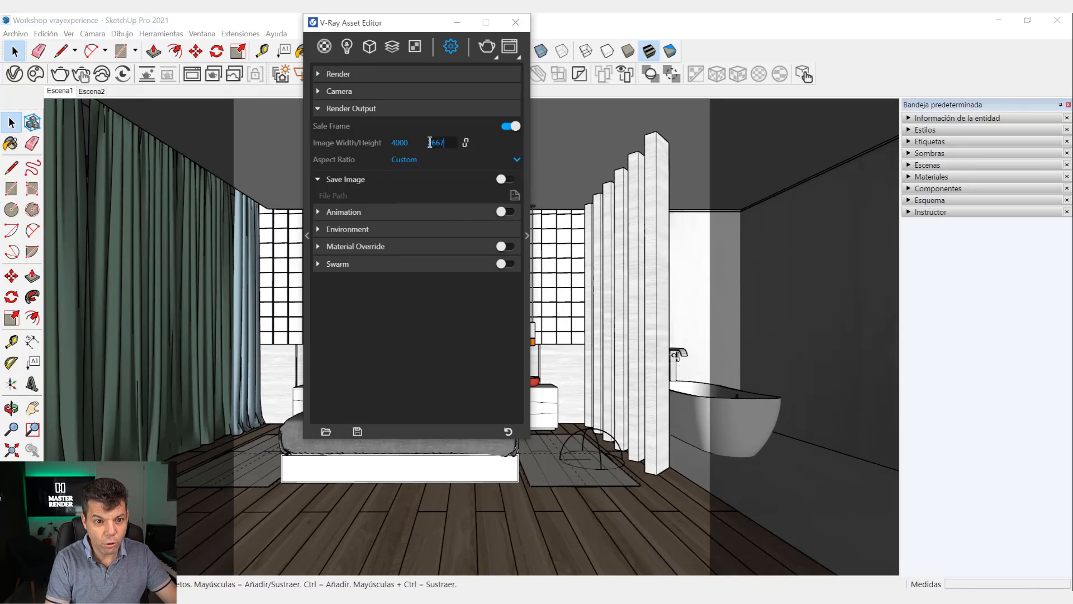
left_click(482, 162)
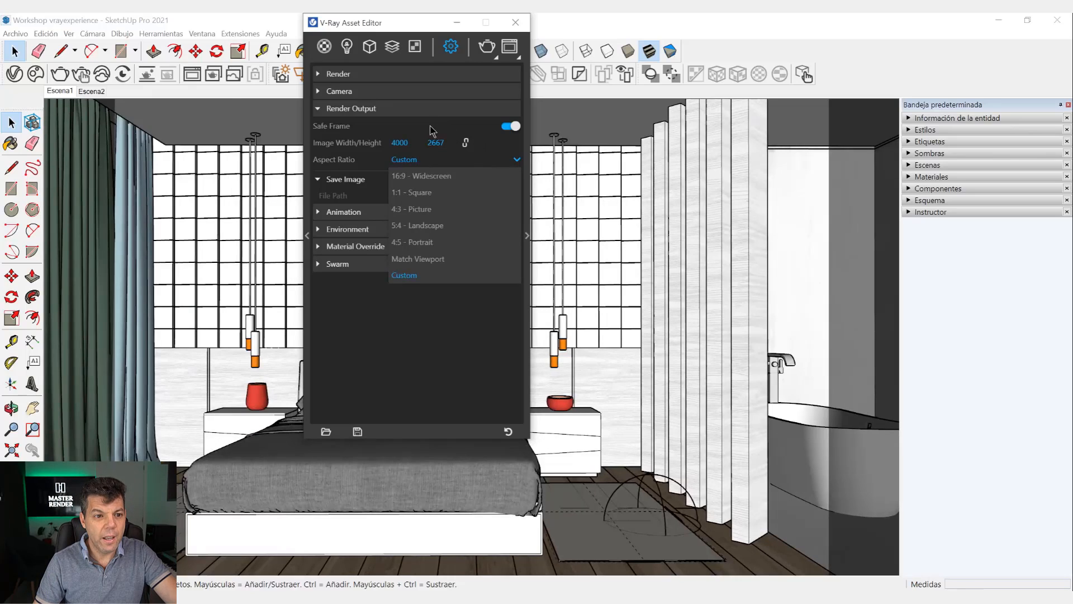
left_click(434, 135)
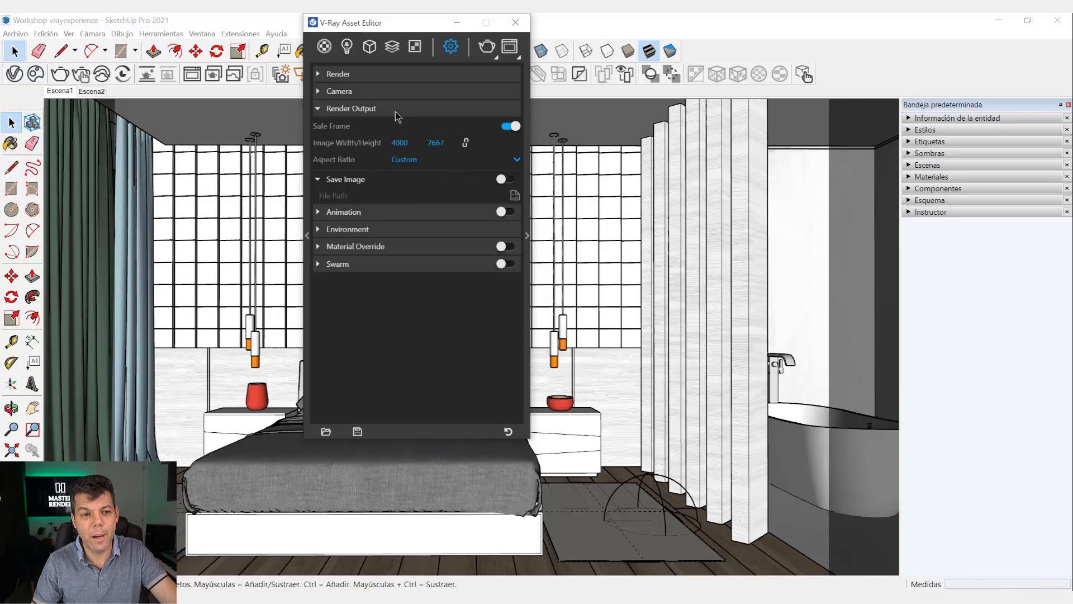
Try an image width of 3840 pixels with the proportions unlinked, and restore the width to 4000 pixels
double_click(404, 142)
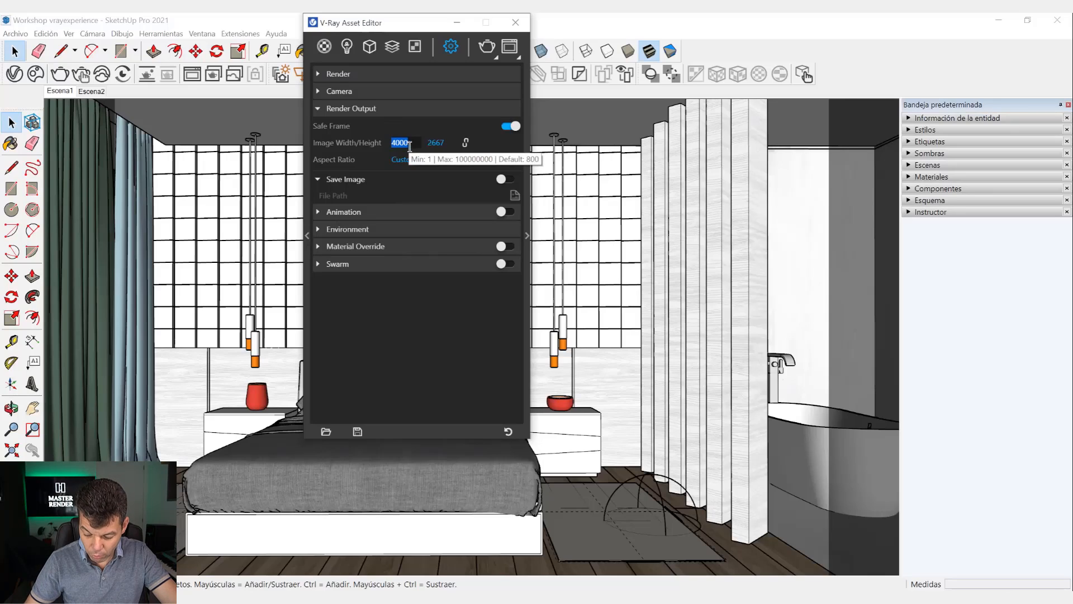
type("3840")
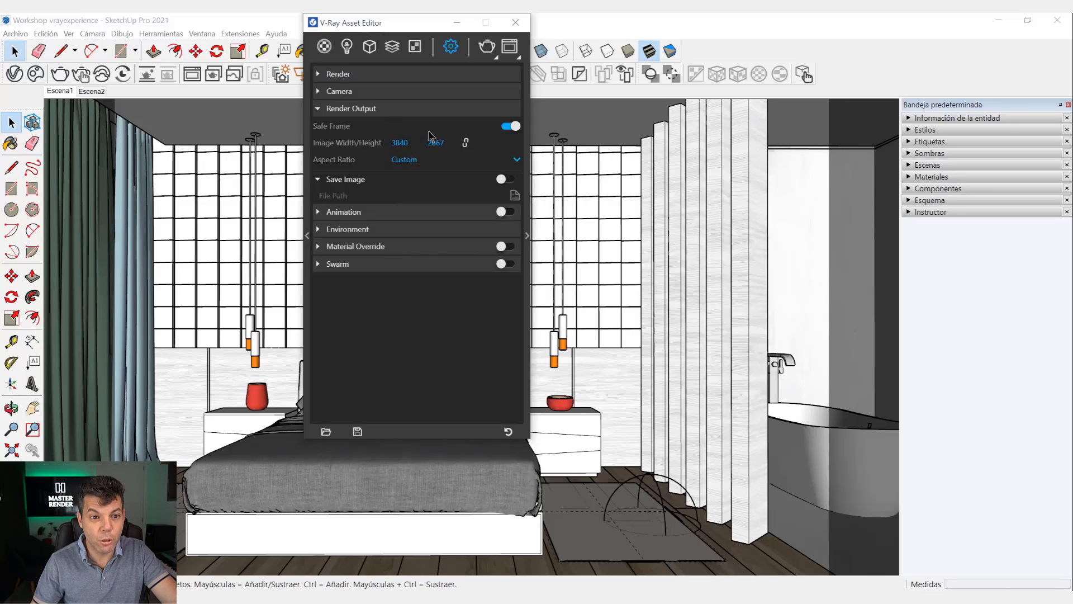
key("Return")
left_click(455, 141)
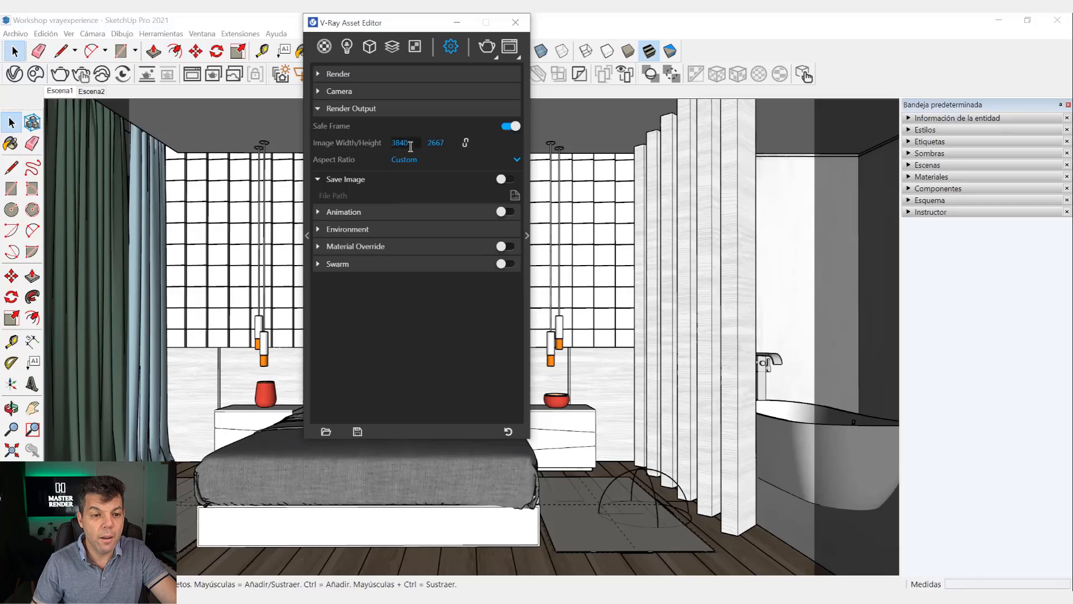
double_click(394, 143)
type("4000")
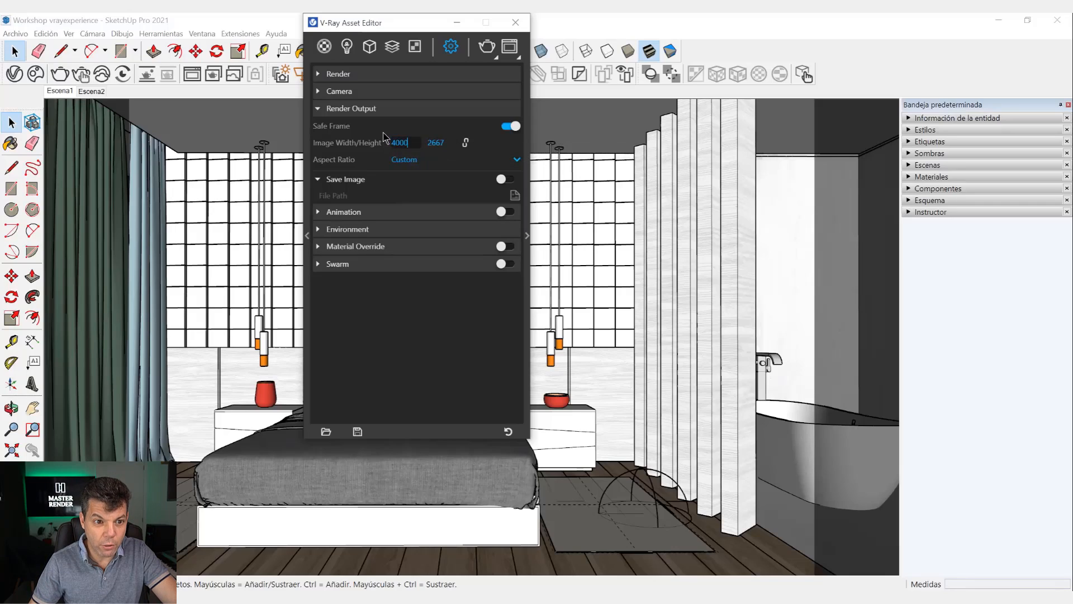
key("Return")
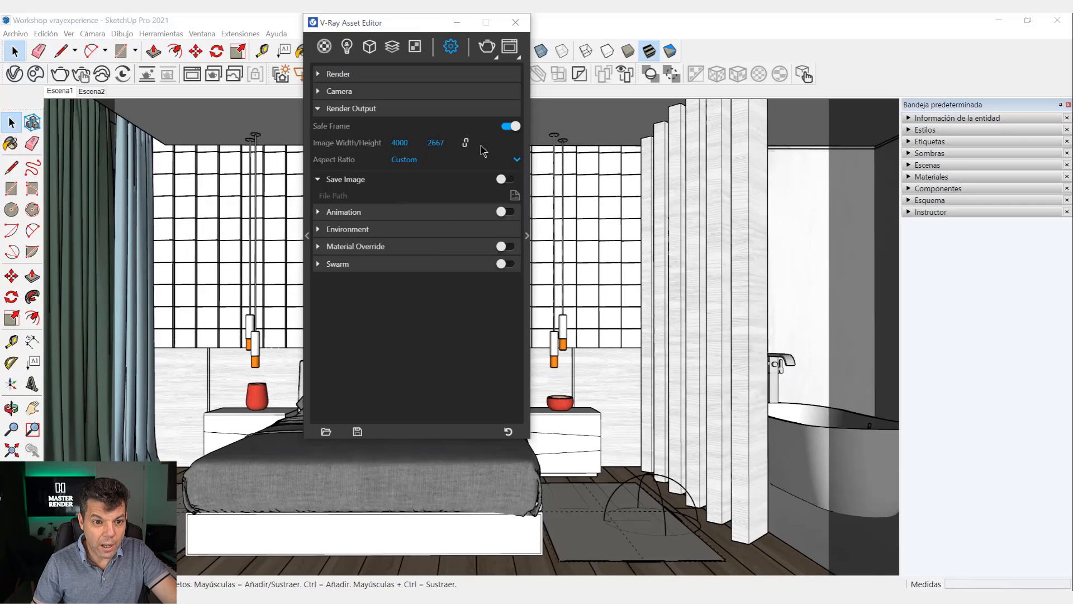
Lock the custom aspect ratio and set the render output's image width to 3840 pixels
left_click(466, 144)
double_click(400, 142)
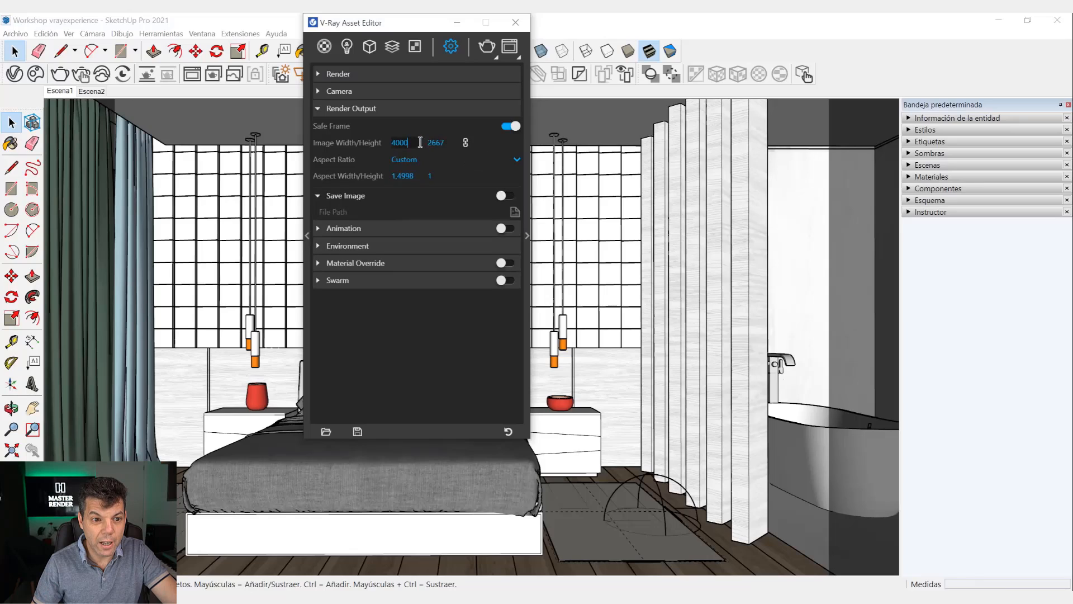
type("3840")
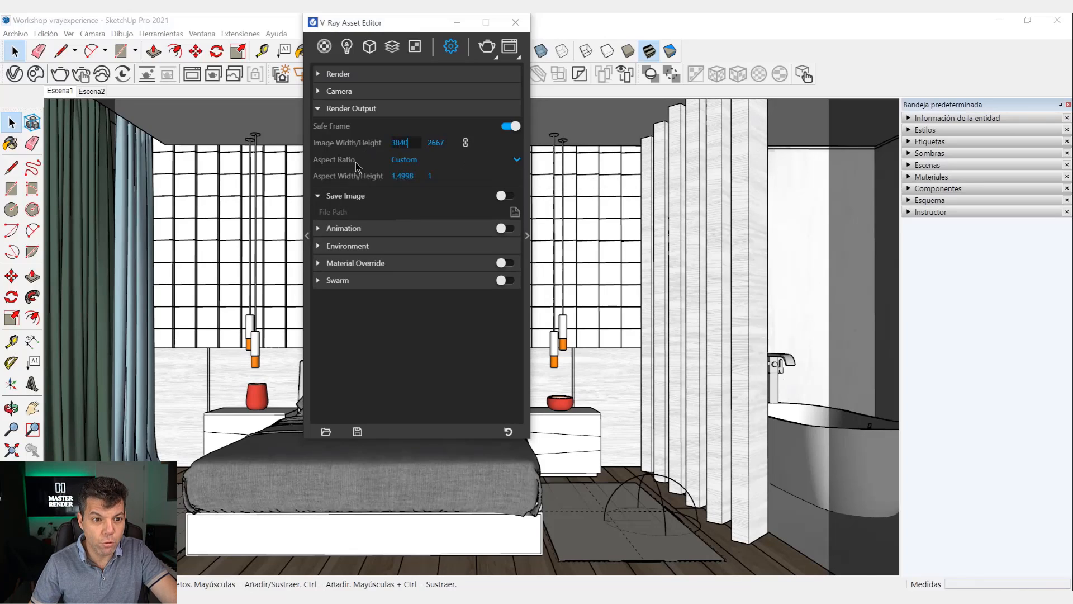
key("Return")
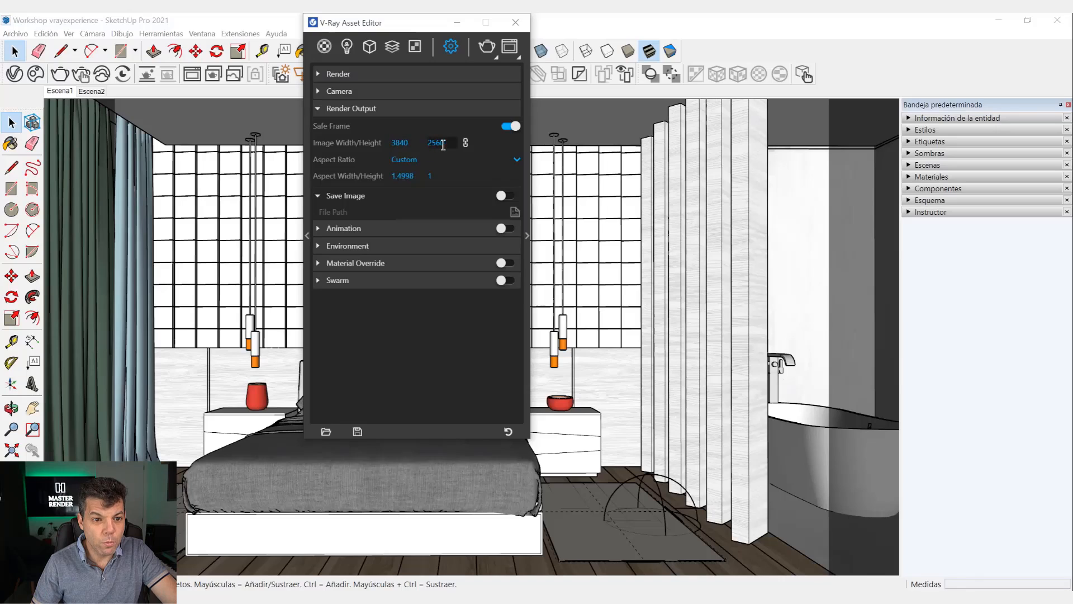
double_click(399, 142)
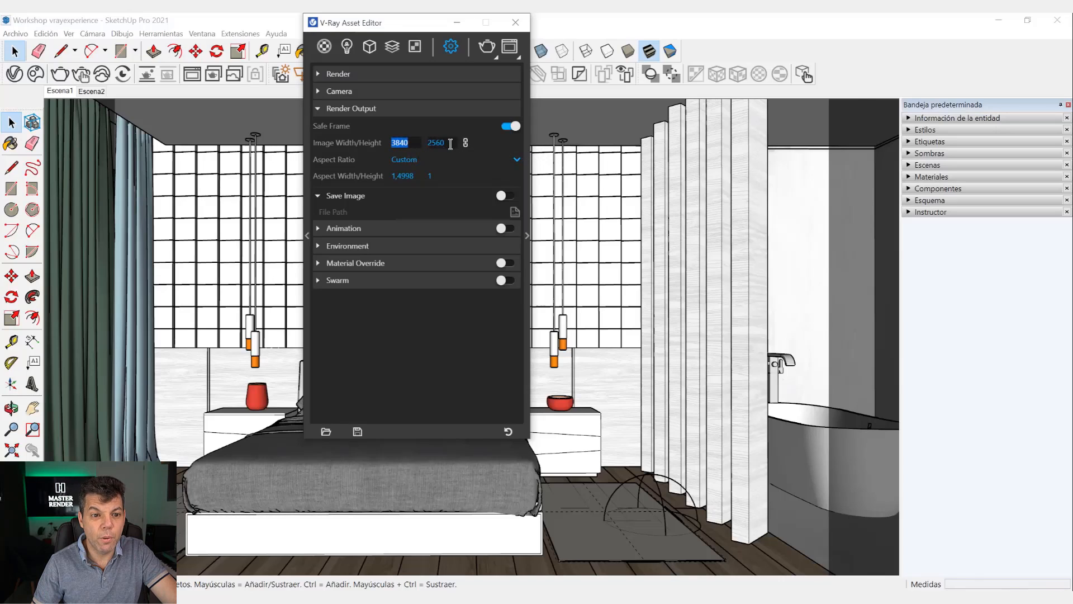
left_click(423, 123)
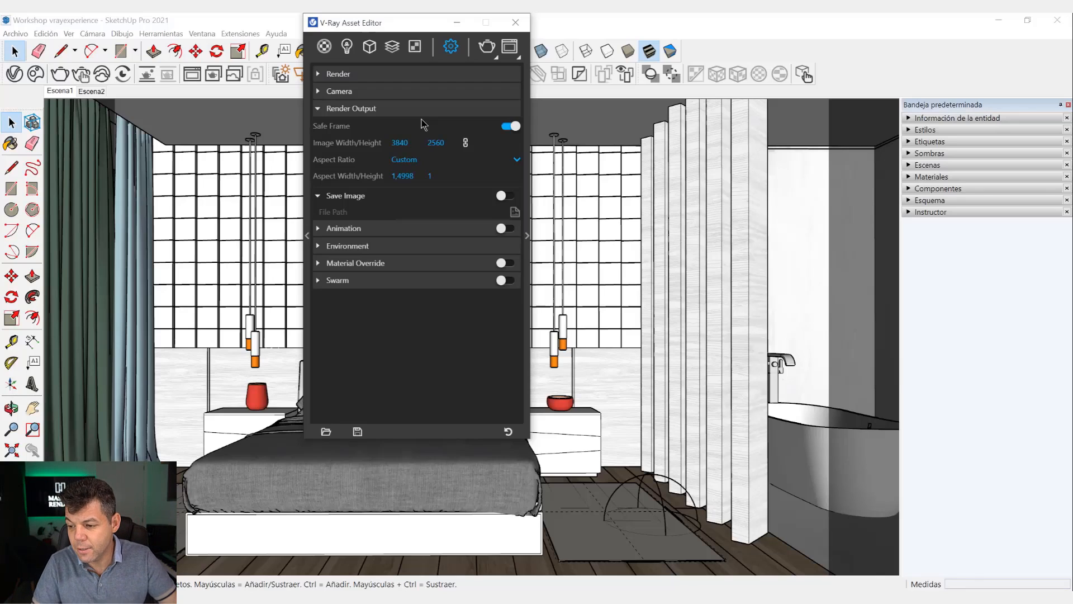
Close the V-Ray Asset Editor and reopen it on the render output settings
left_click(515, 22)
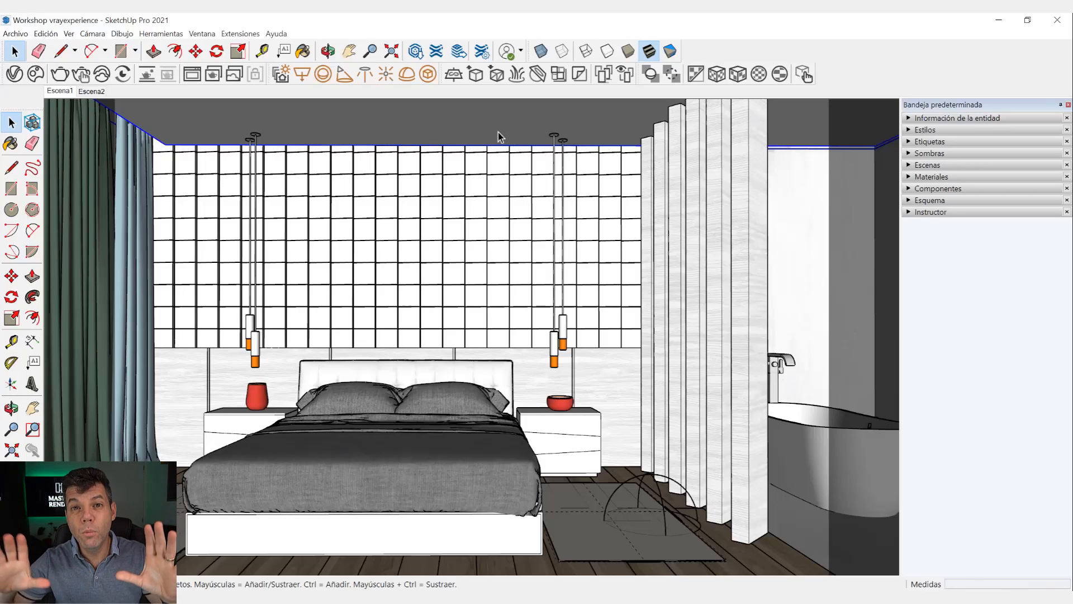
left_click(13, 75)
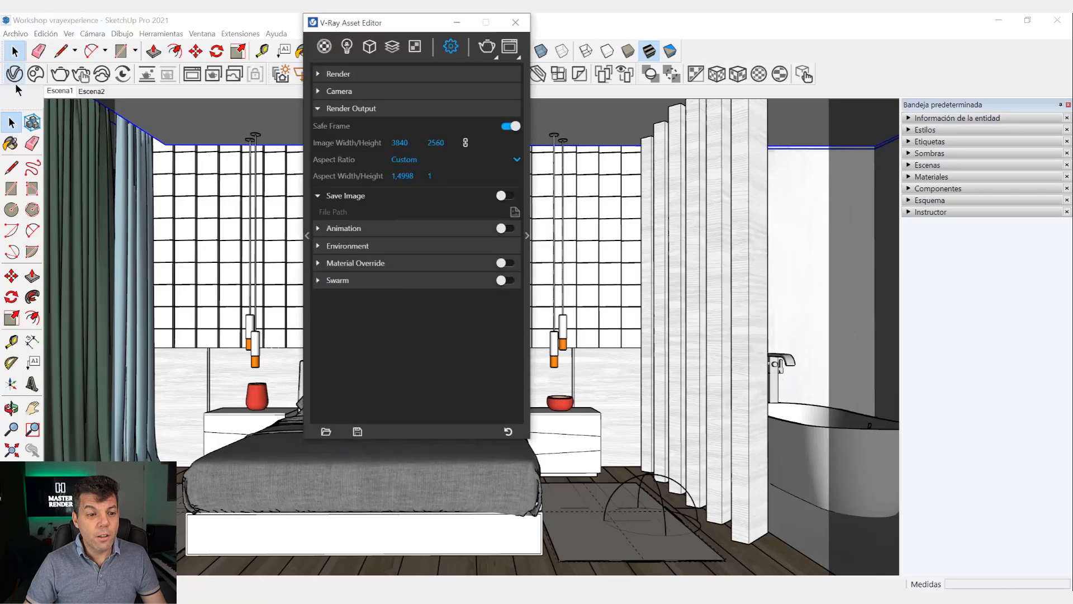
Try the 16:9 Widescreen aspect ratio for the render output and switch it to 1:1 Square
left_click(415, 161)
left_click(422, 182)
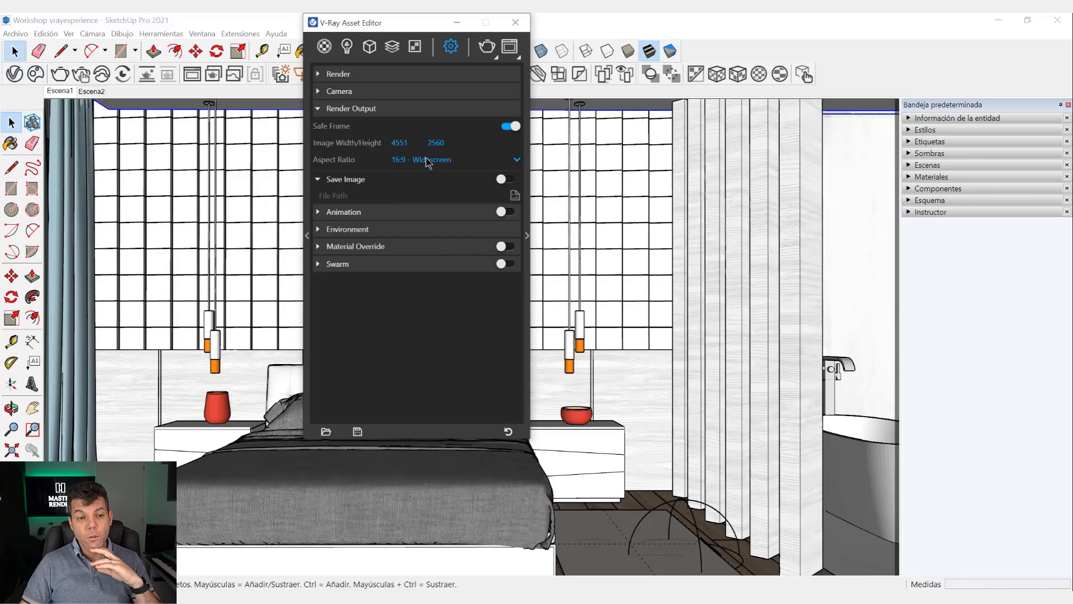
left_click(426, 158)
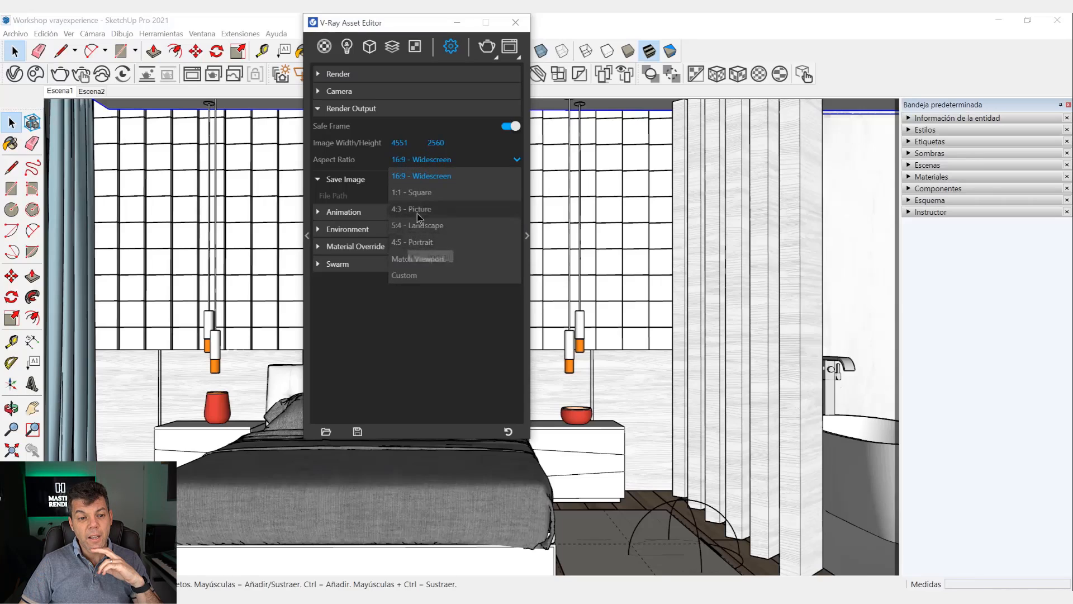
left_click(439, 196)
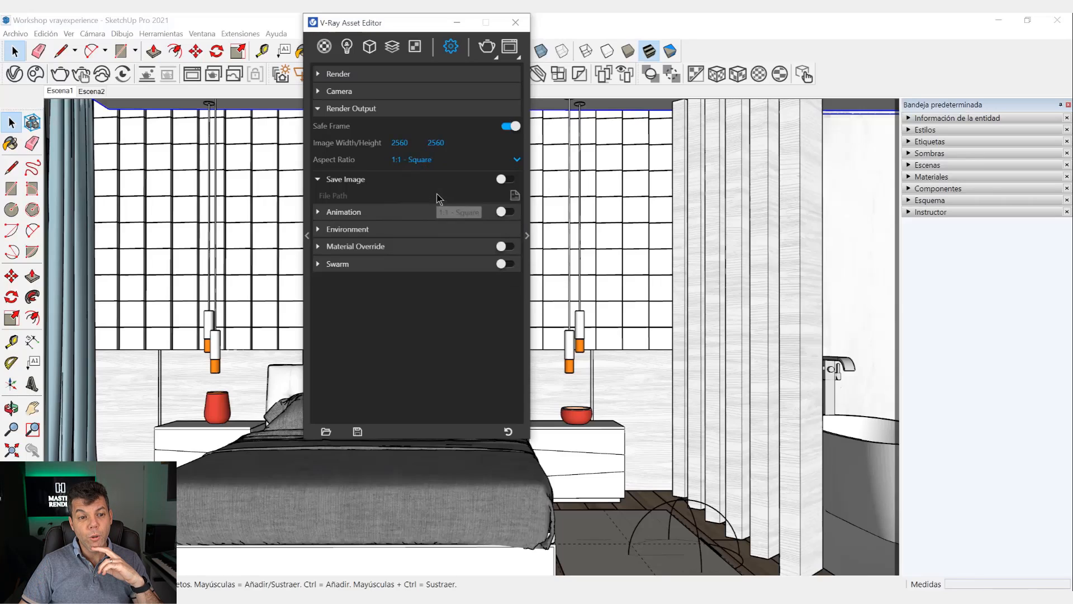
Set the square render output's image width to 1400 pixels
double_click(394, 144)
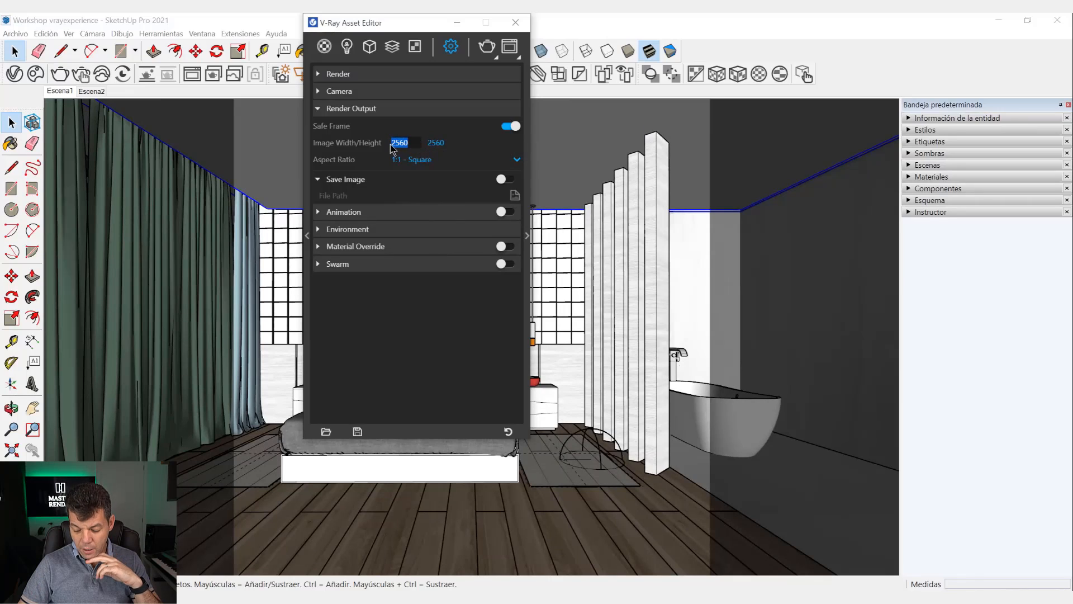
type("1400")
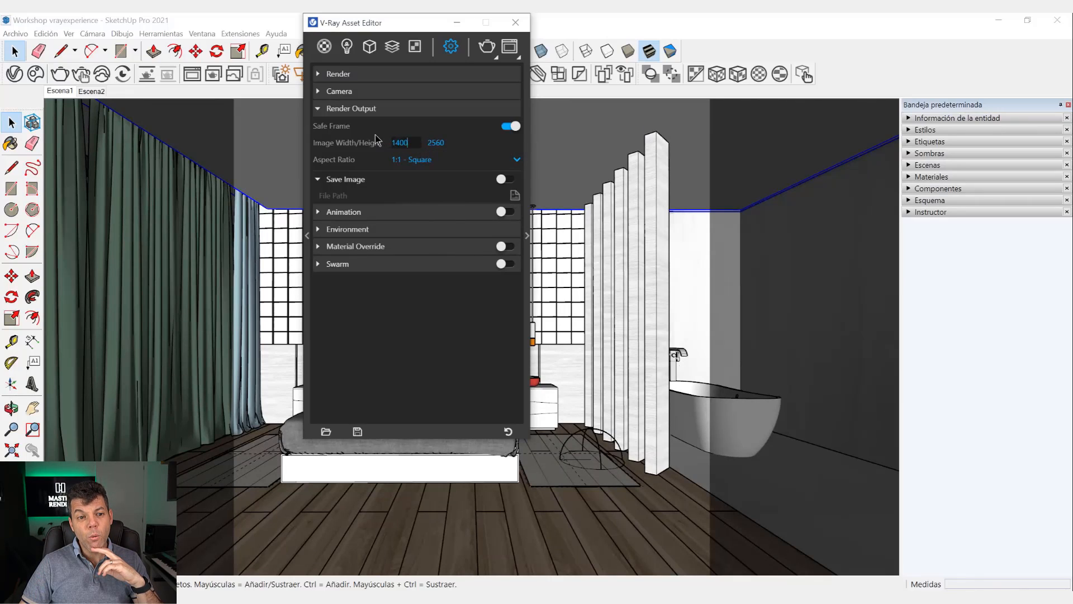
key("Return")
Change the square render output's image width to 1080 pixels
left_click_drag(414, 142, 385, 142)
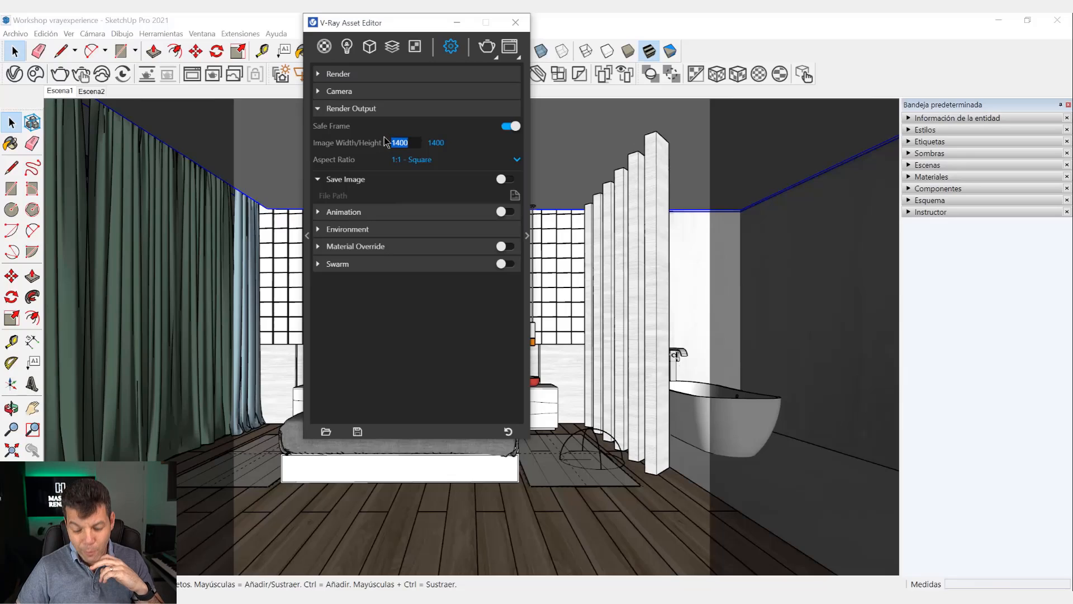
type("10850")
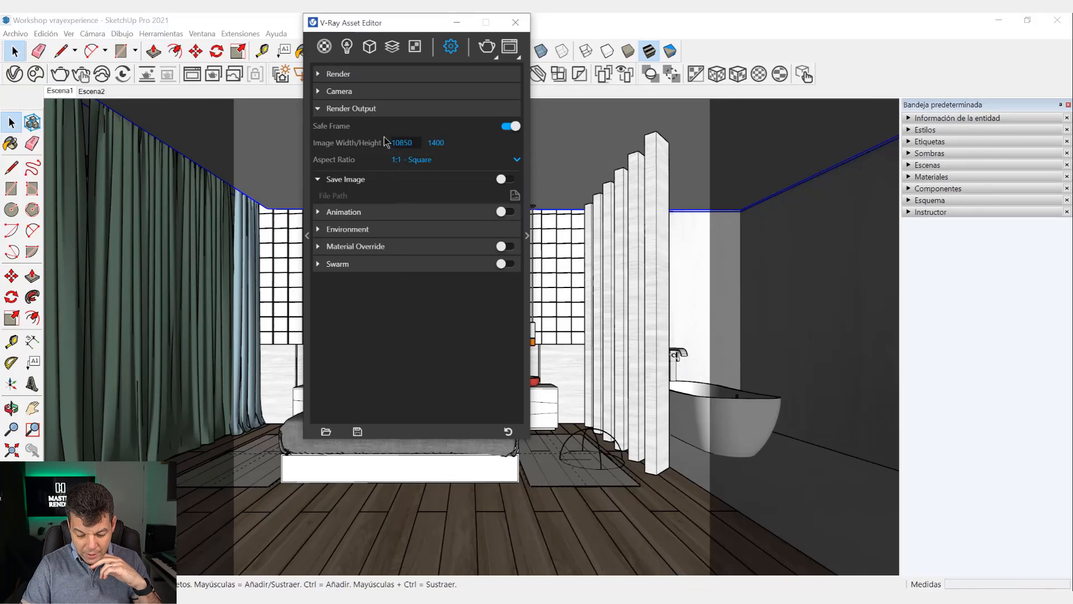
key("BackSpace")
key("BackSpace")
key("BackSpace")
type("80")
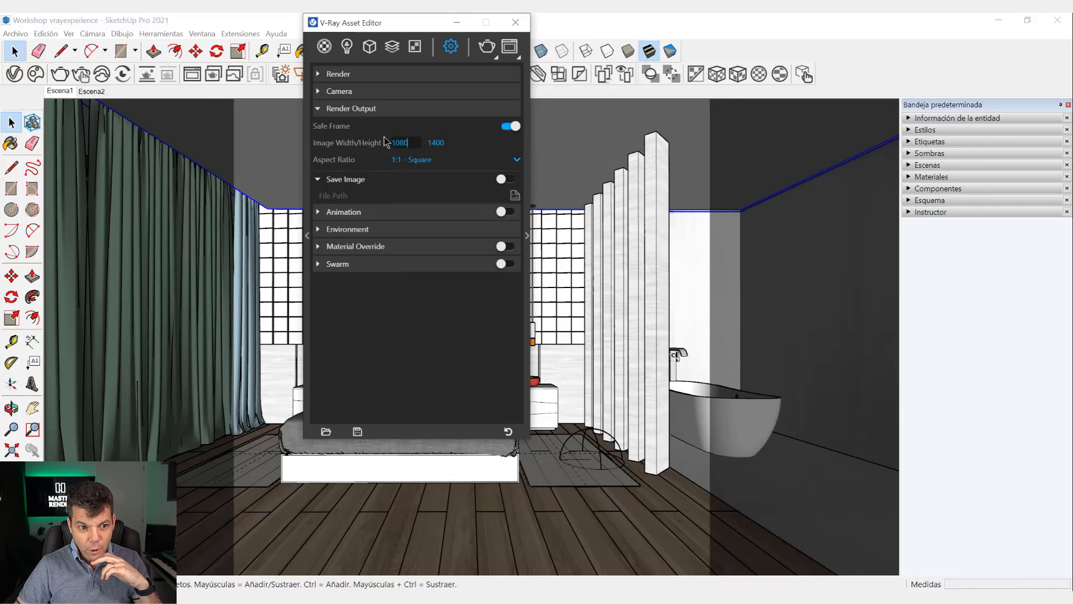
key("Return")
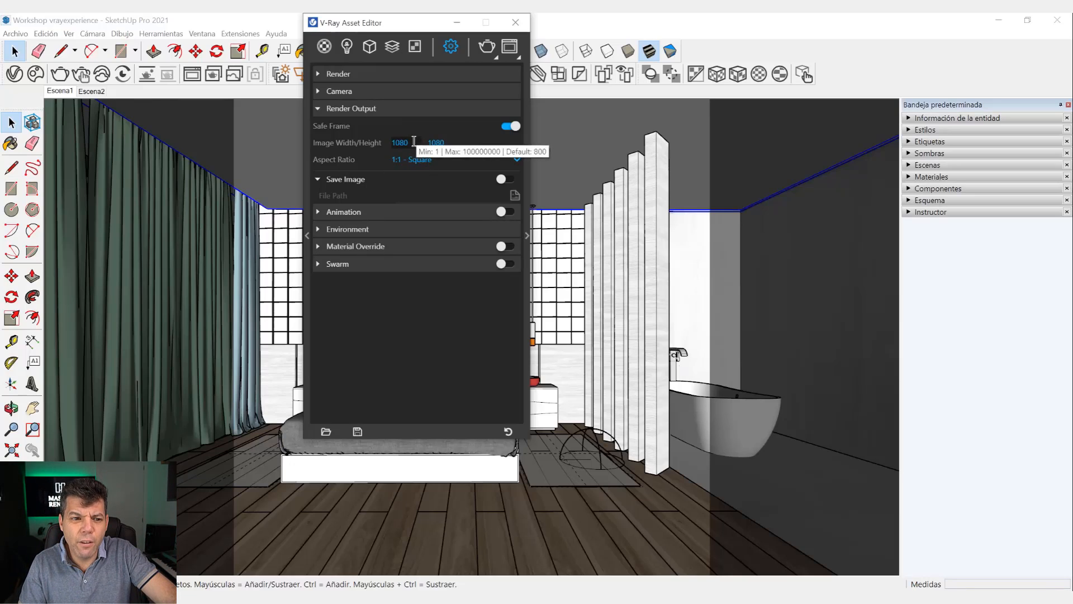
Return the square render output's image width to 1400 pixels
left_click(398, 145)
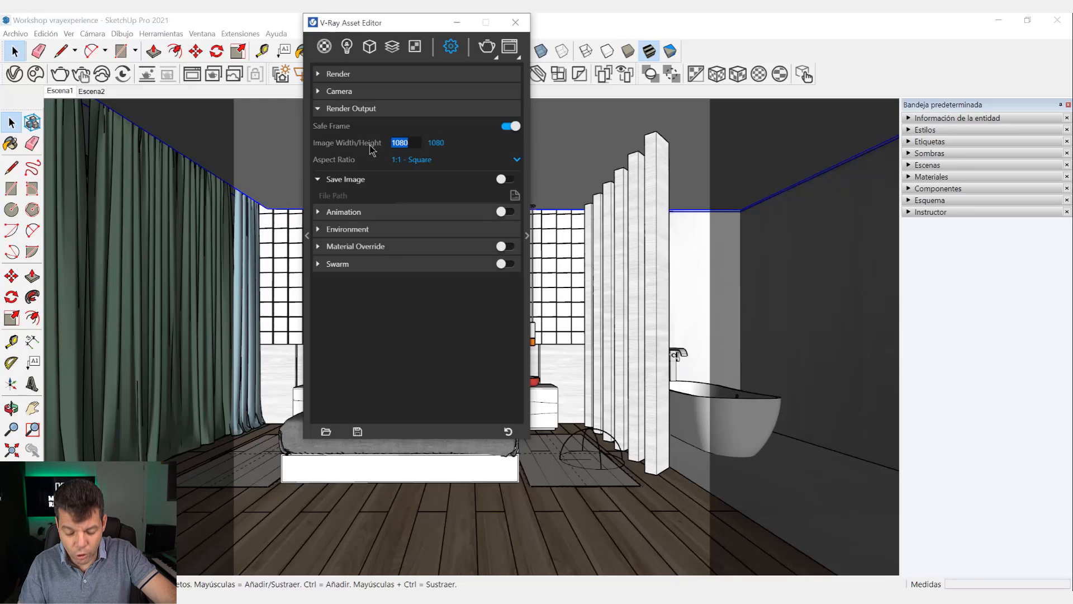
type("1400")
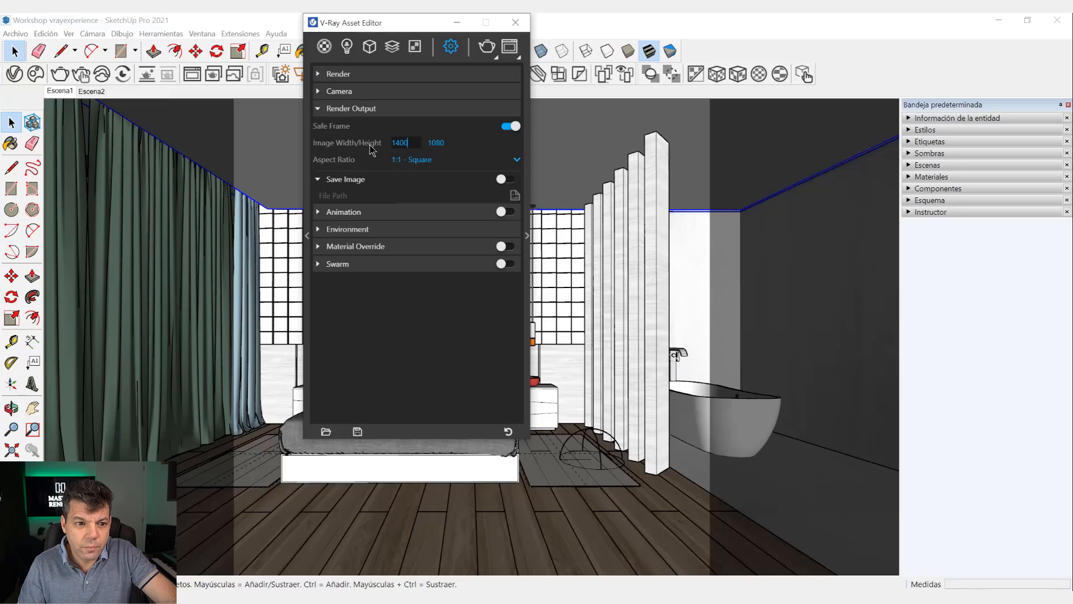
key("Return")
double_click(417, 142)
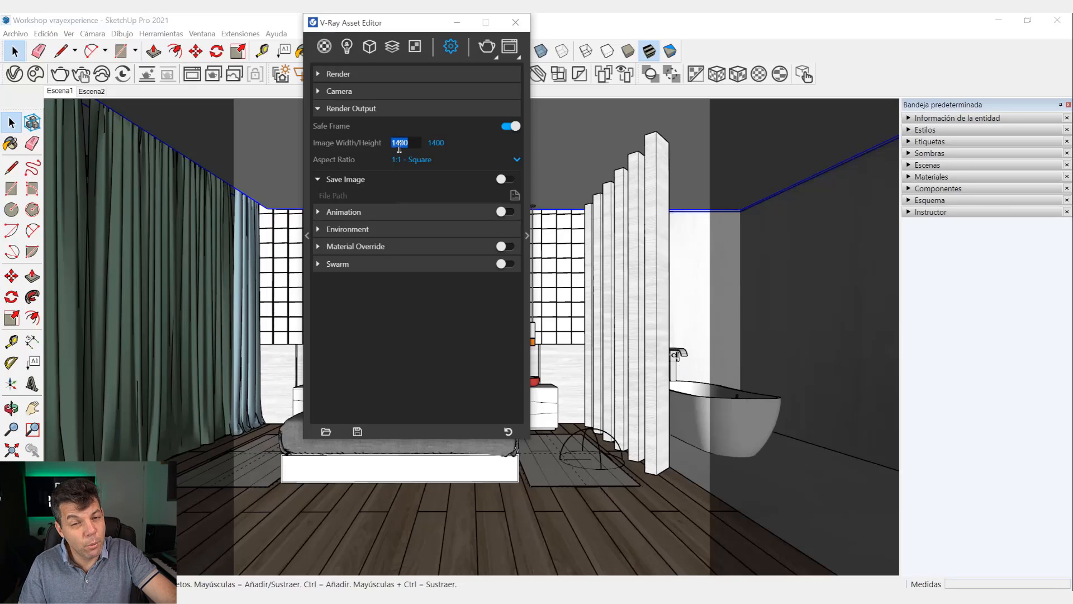
left_click_drag(451, 145, 369, 150)
left_click(366, 144)
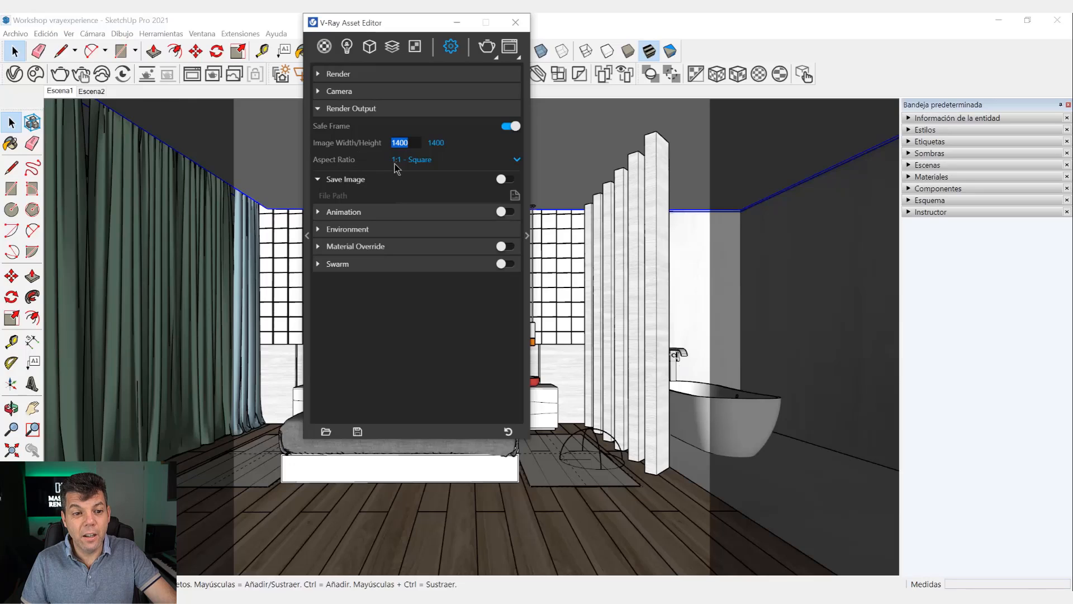
Switch the render output to the 4:5 Portrait aspect ratio and set its image width to 800 pixels
left_click(397, 160)
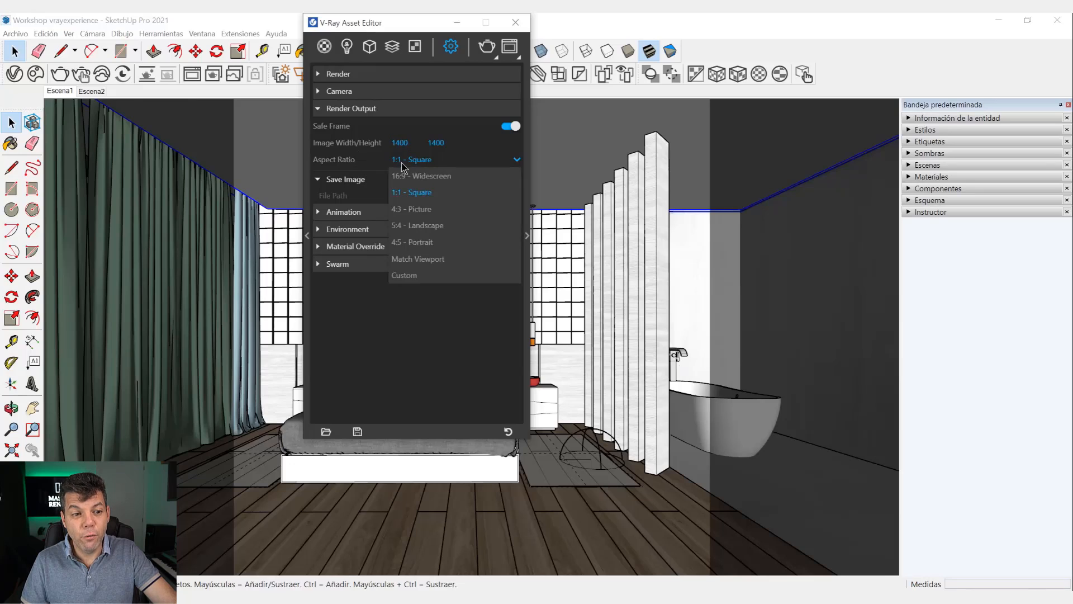
left_click(421, 247)
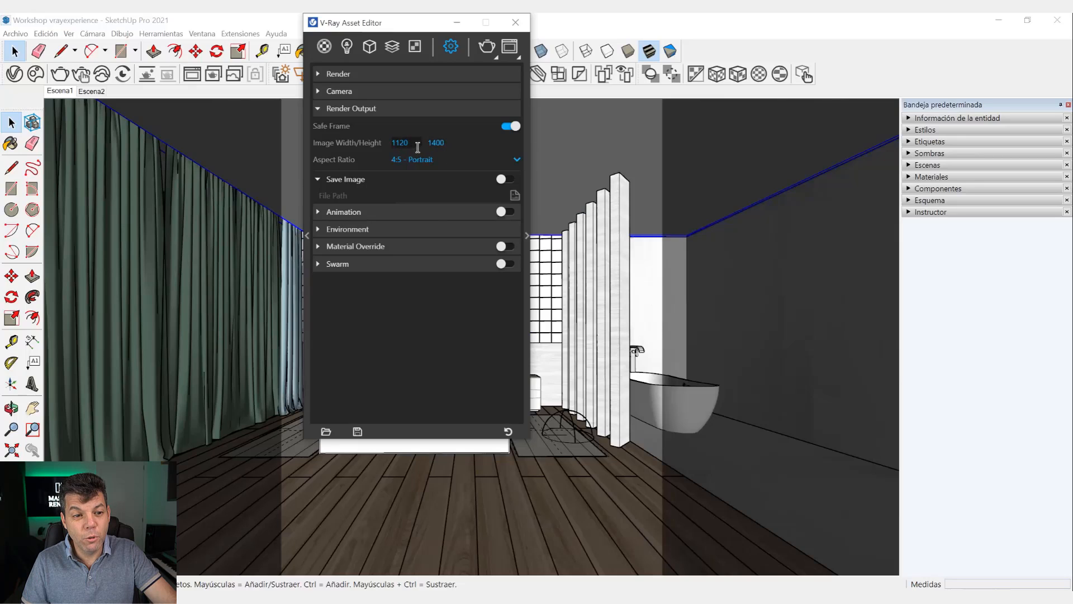
left_click_drag(409, 144, 371, 144)
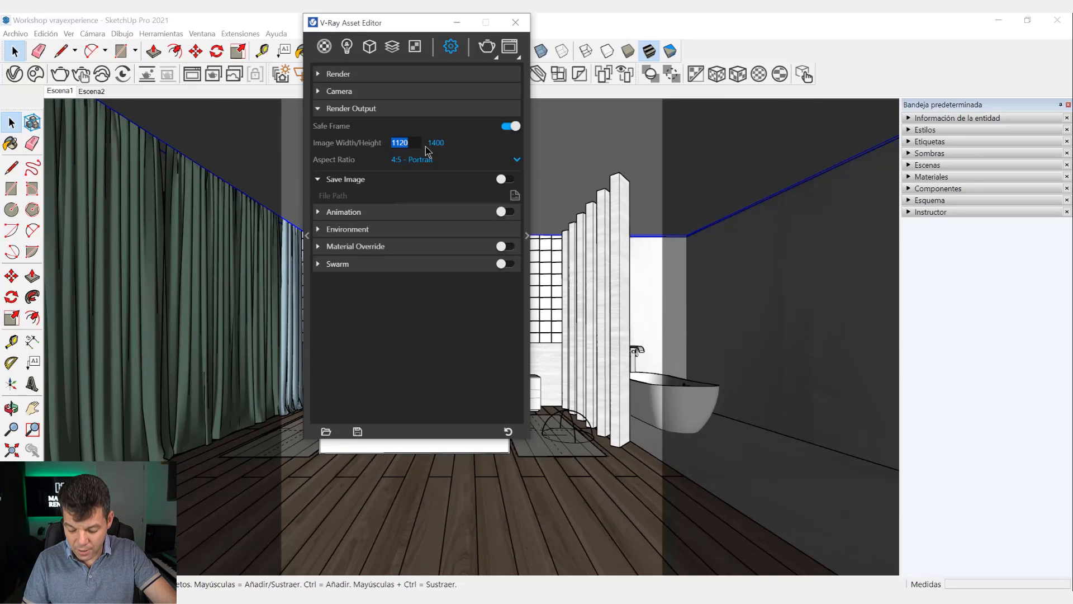
type("800")
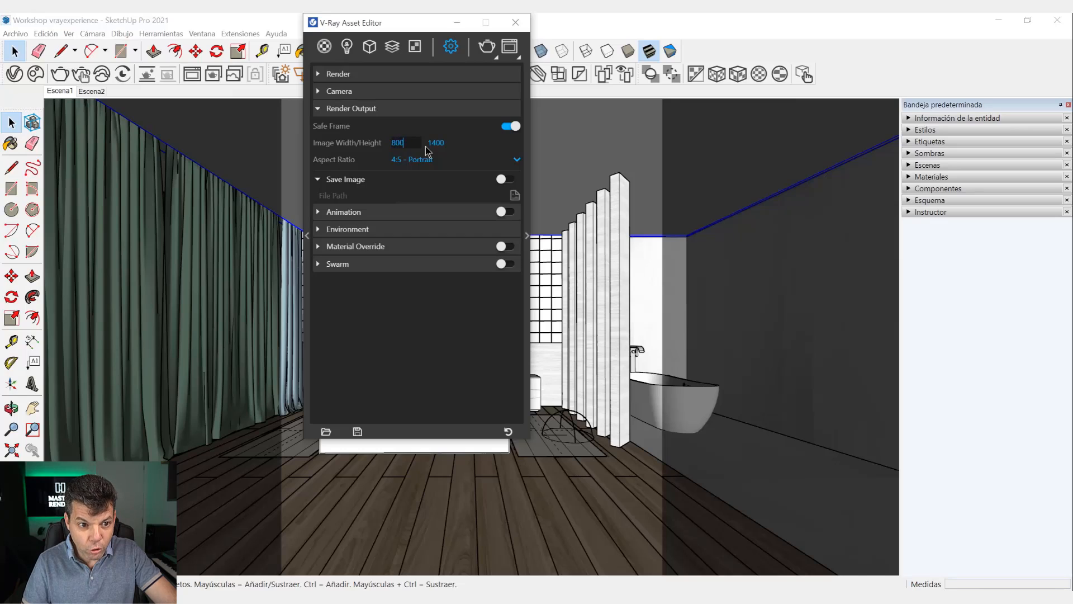
left_click(491, 153)
left_click_drag(420, 144, 371, 143)
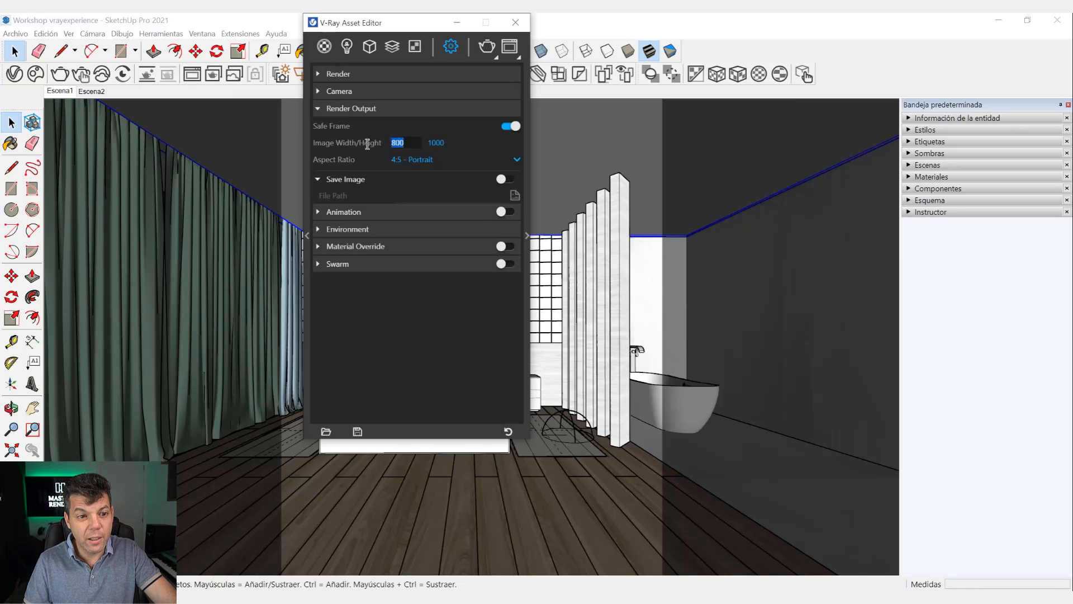
left_click(449, 143)
left_click(410, 143)
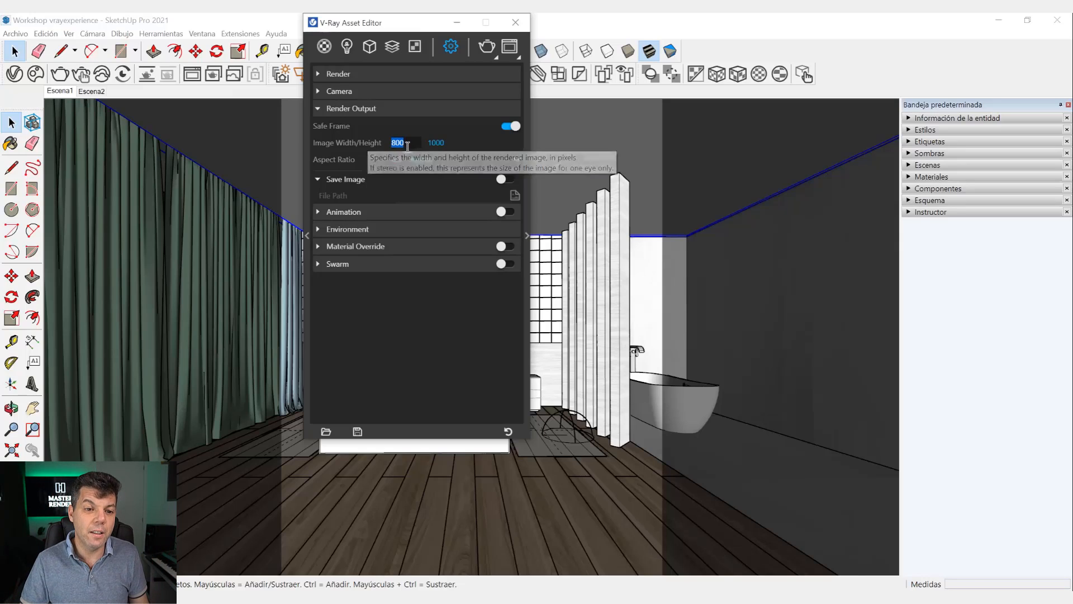
left_click(411, 146)
Switch the render output's aspect ratio back to 1:1 Square and set the image width to 1080 pixels
left_click(422, 160)
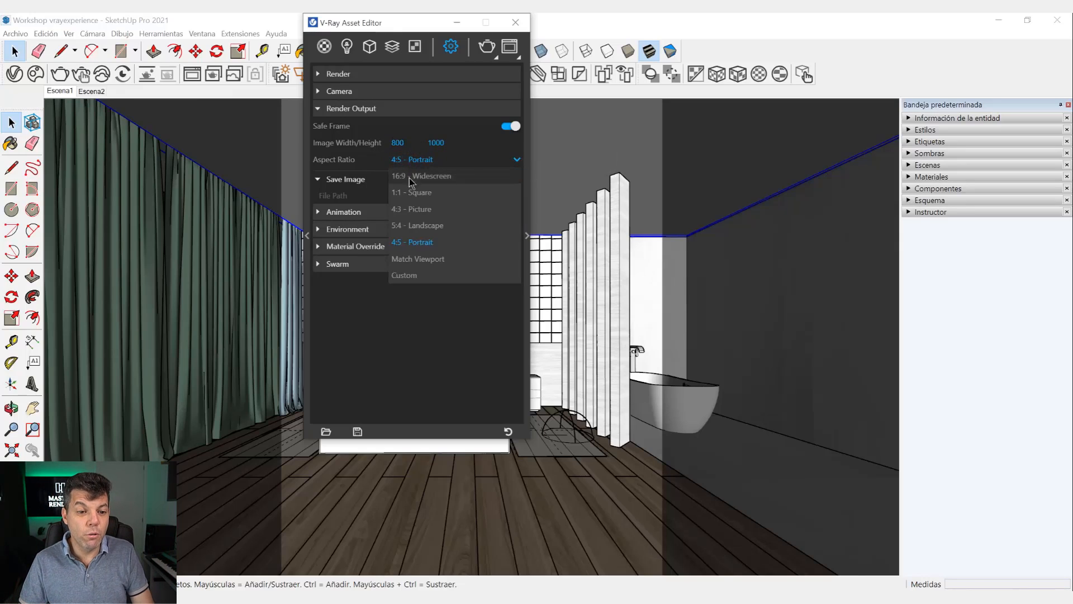
left_click(419, 194)
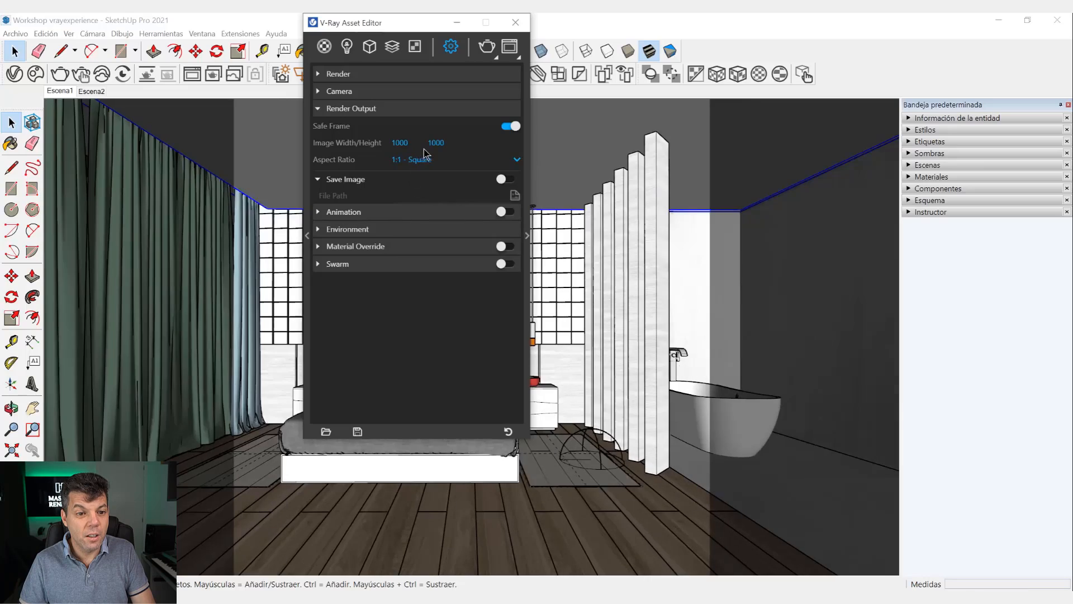
double_click(412, 146)
type("1080")
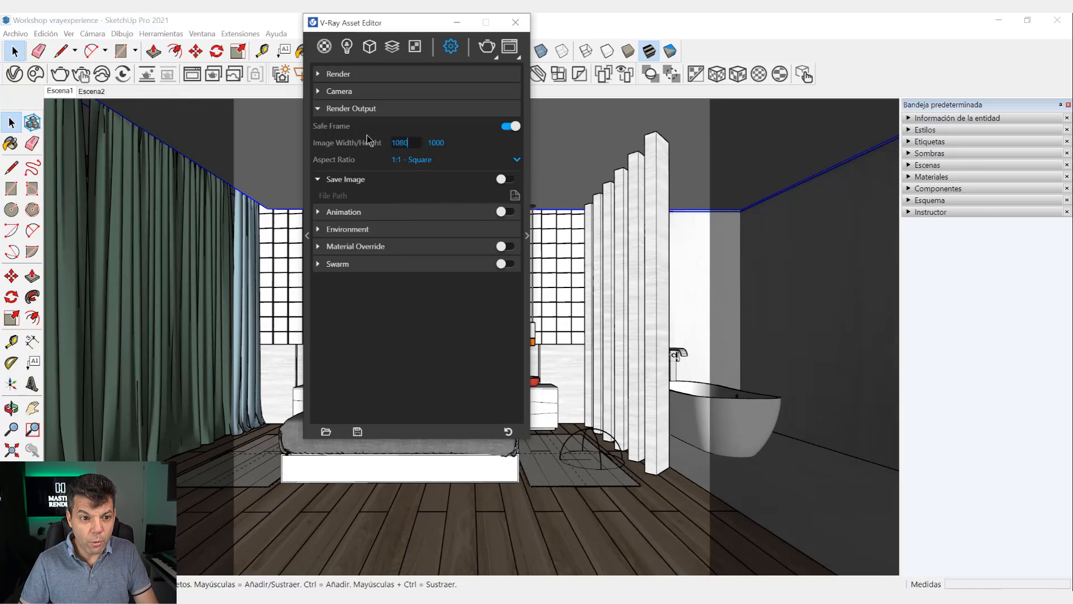
key("Return")
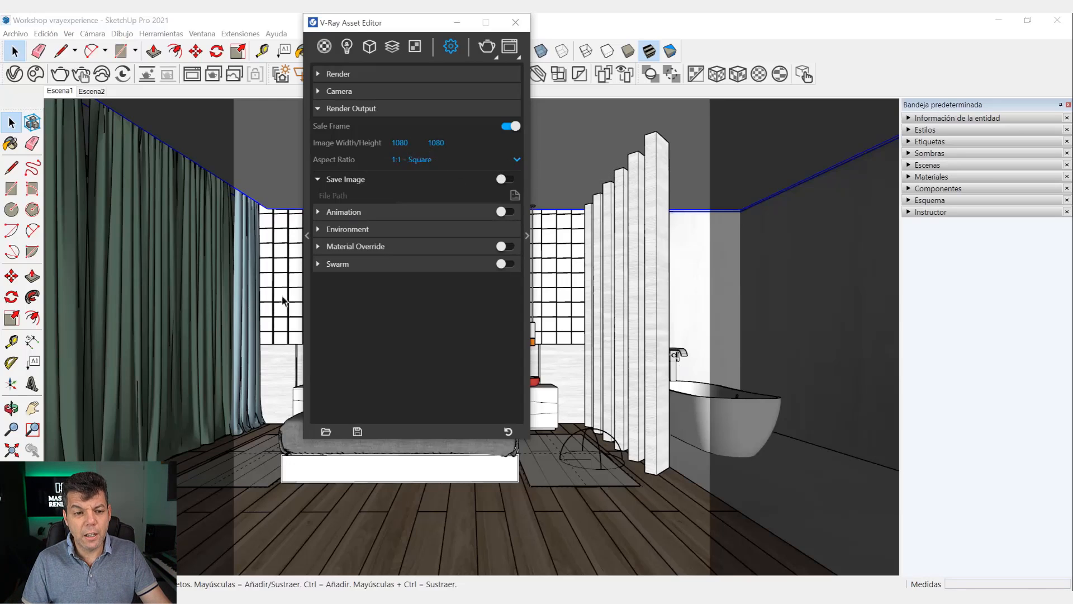
Set the render output's aspect ratio to 4:5 Portrait
left_click(408, 160)
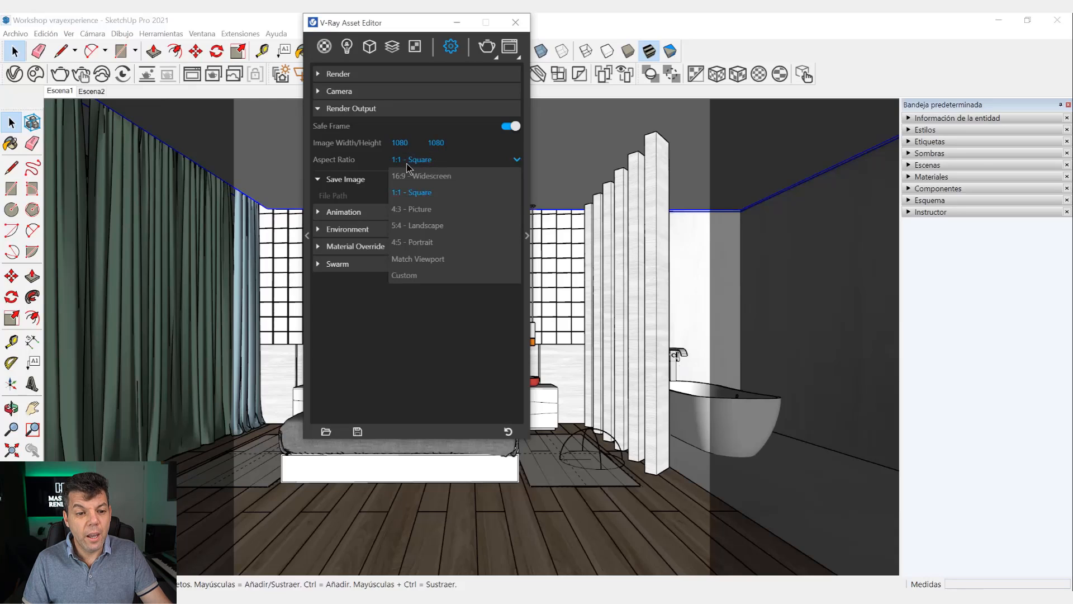
left_click(411, 244)
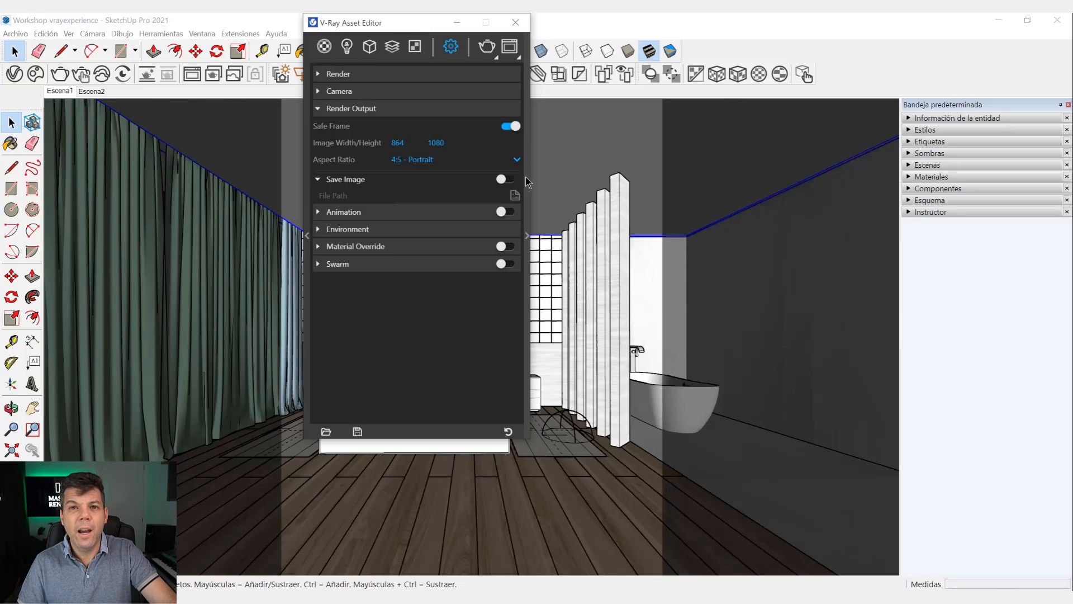
left_click(420, 162)
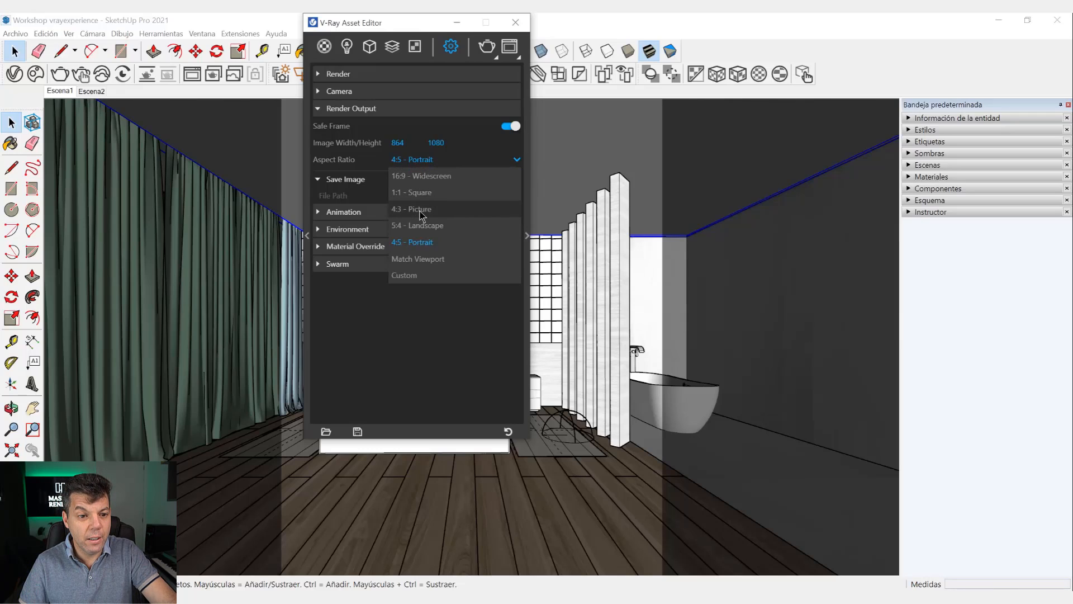
left_click(423, 242)
left_click(436, 143)
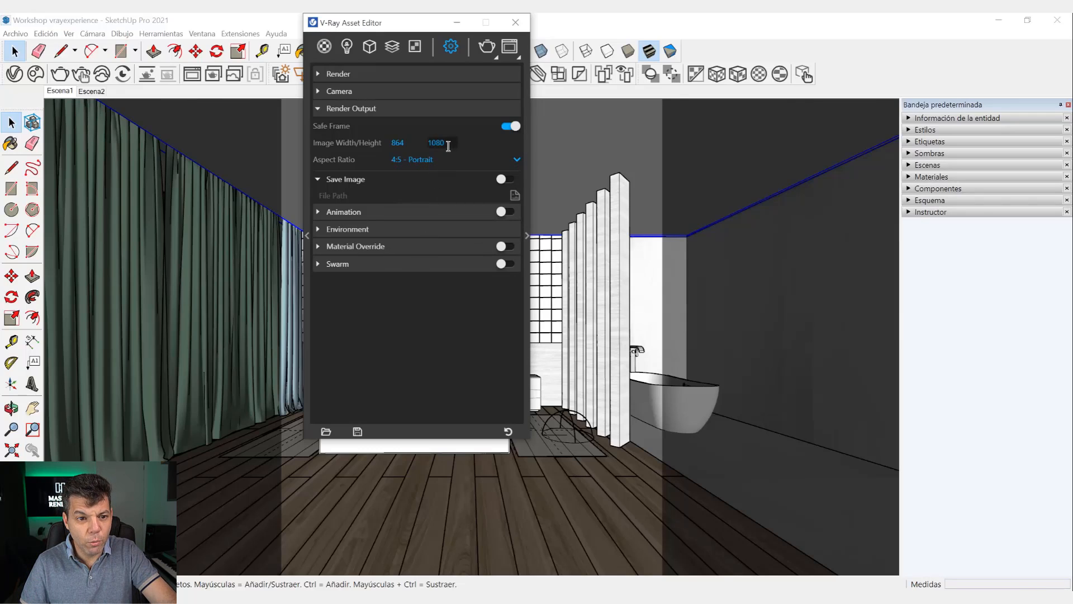
left_click(420, 161)
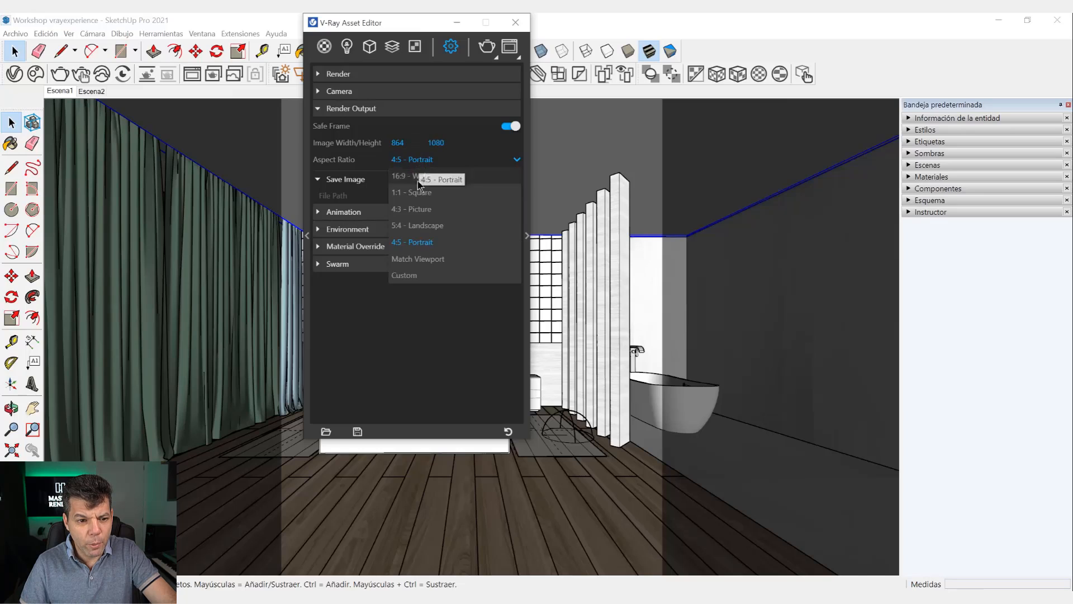
left_click(423, 242)
Try an image width of 1080 pixels for the portrait render output, and set its image height to 2000 pixels instead
left_click(397, 143)
type("1080")
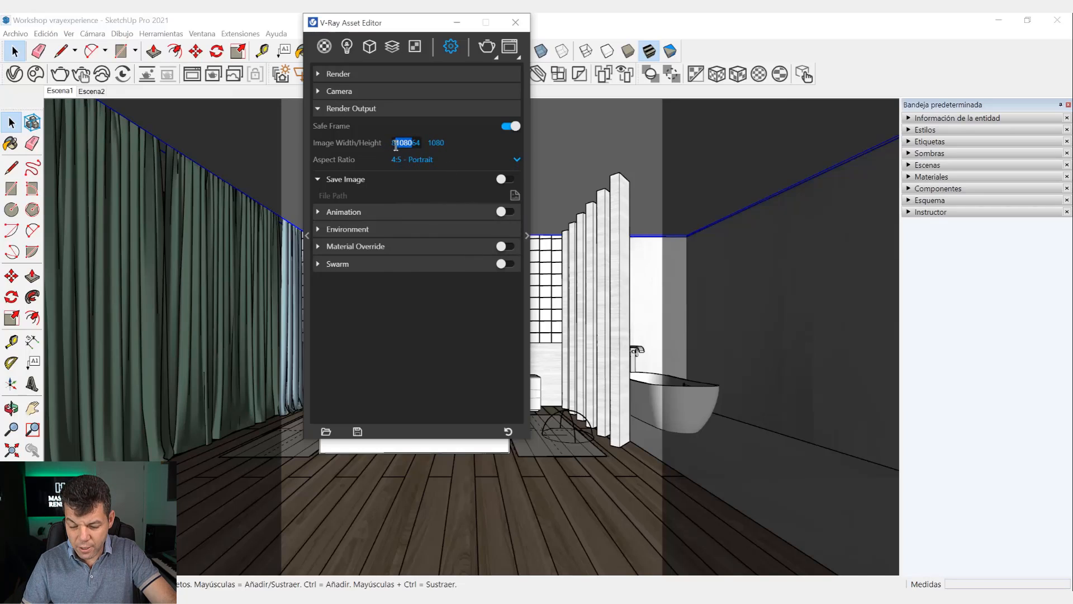
left_click(427, 145)
double_click(431, 145)
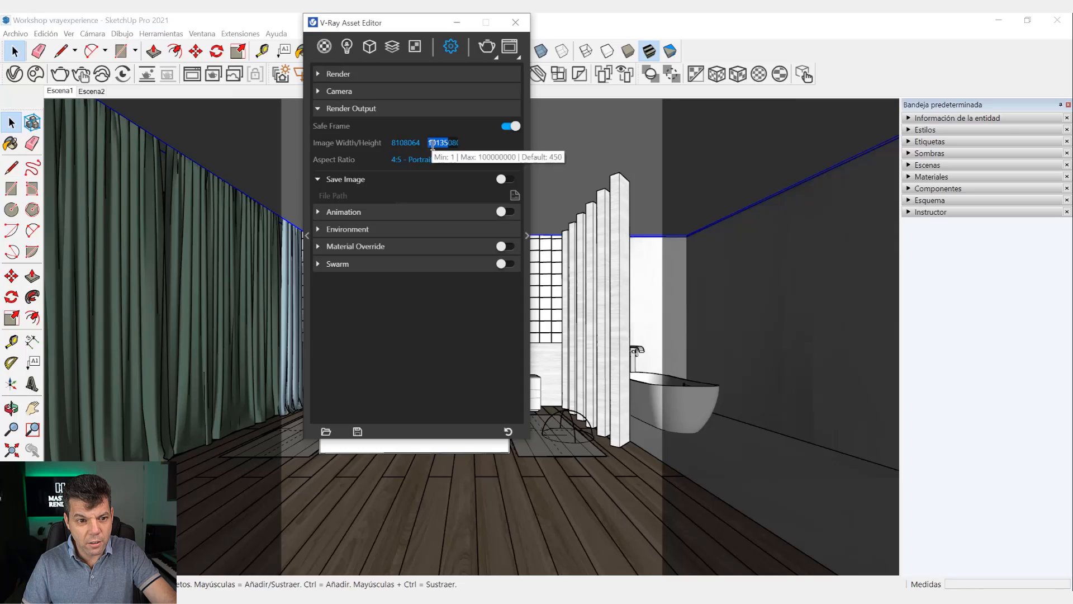
type("2000")
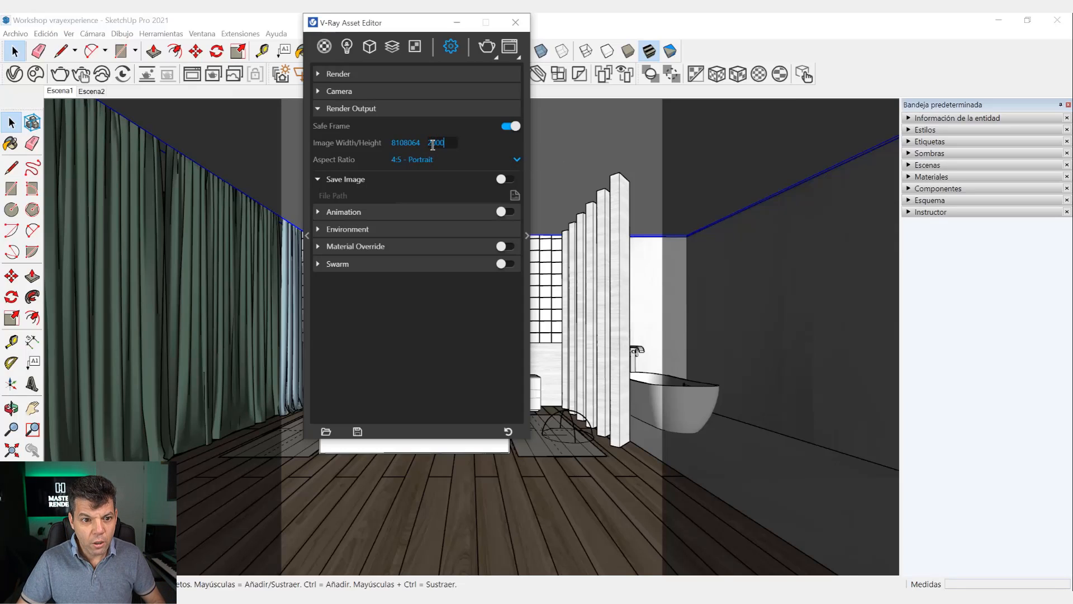
key("Return")
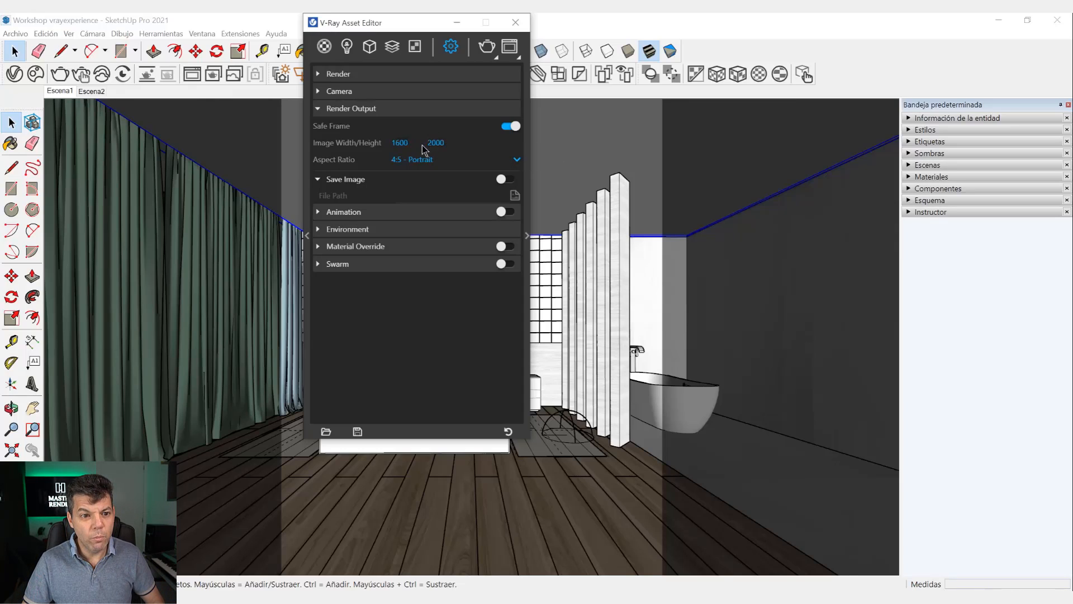